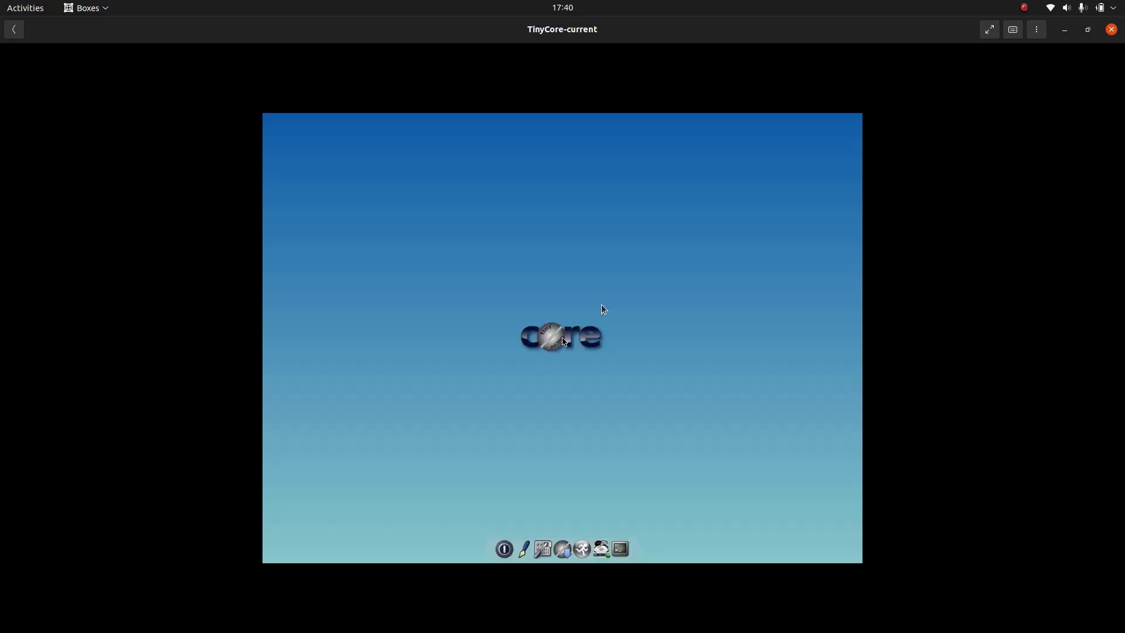
- Open an editor window, move it, then try rolling it up and stretching it to full width and height
left_click(603, 309)
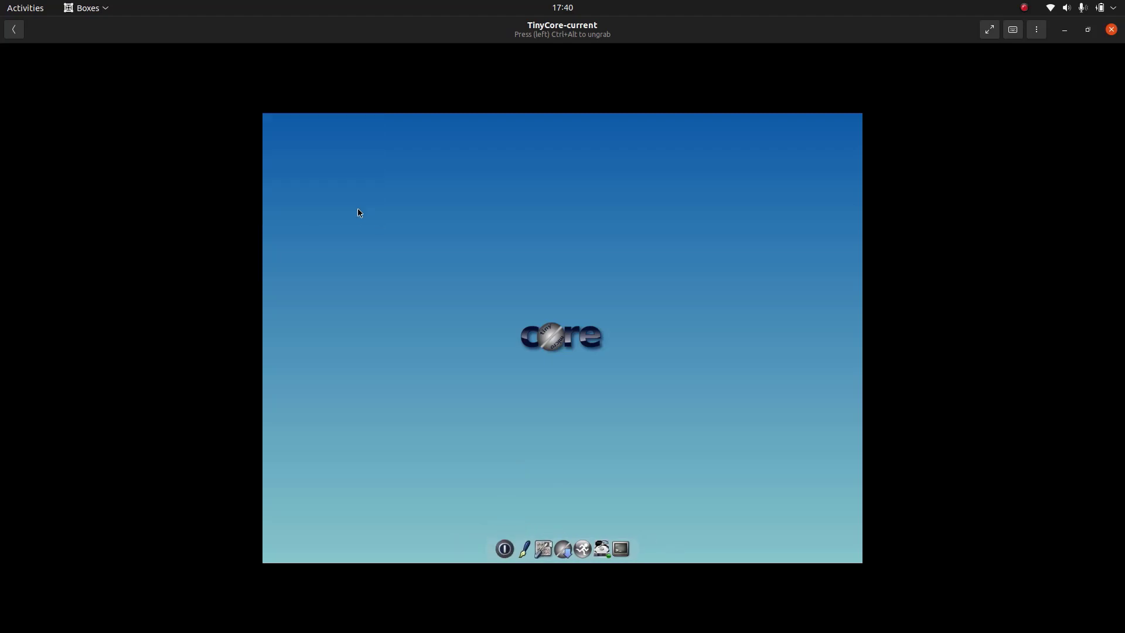
left_click(522, 539)
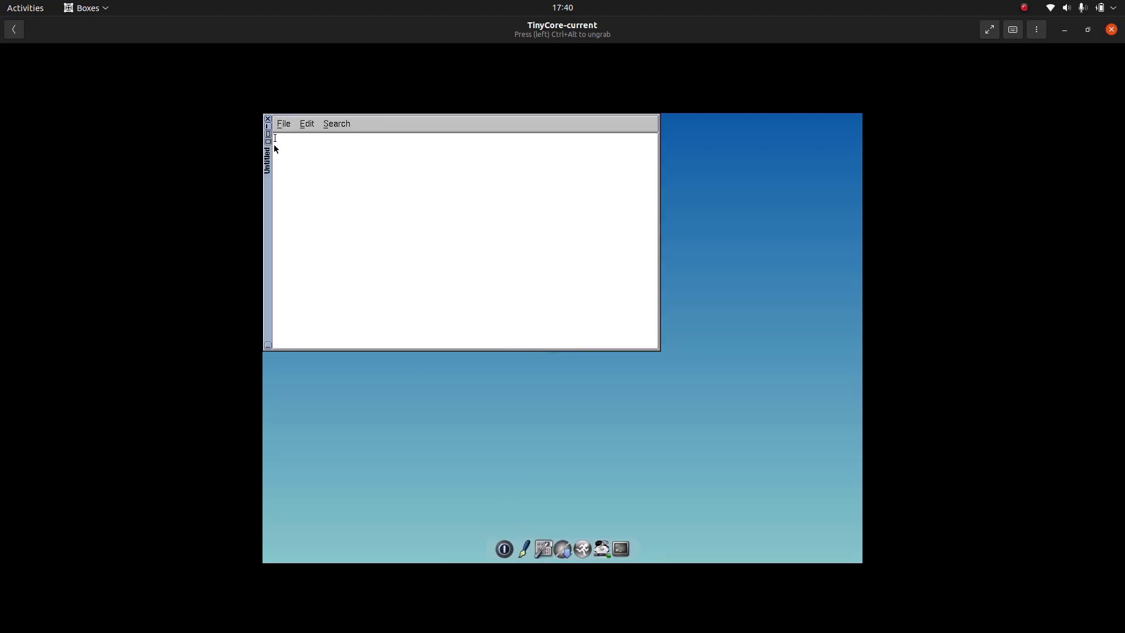
left_click_drag(274, 148, 339, 157)
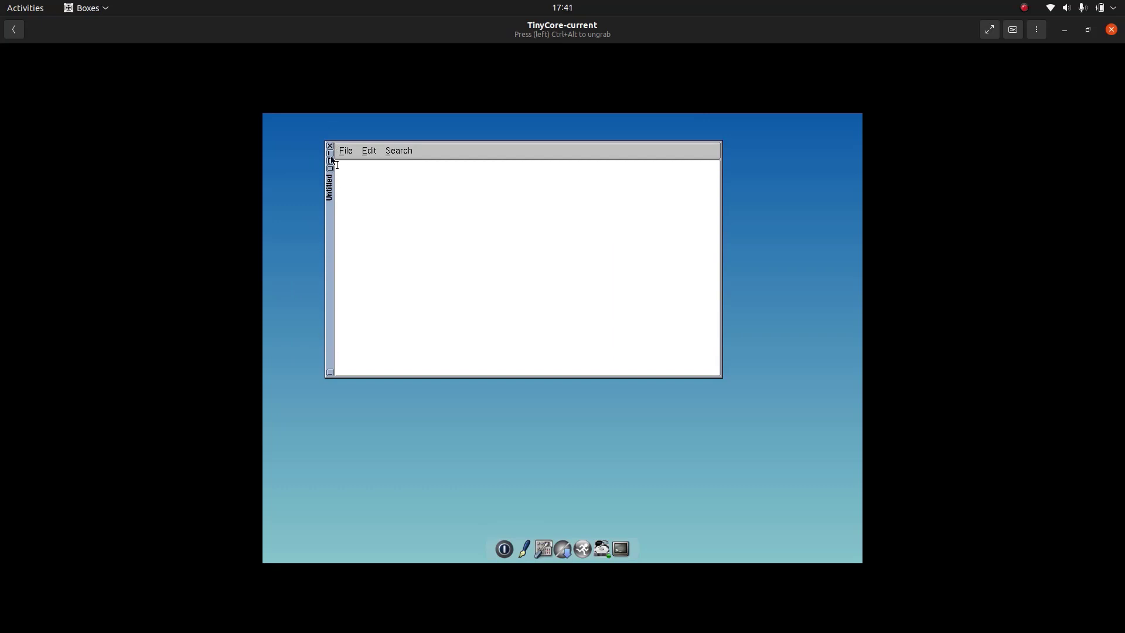
left_click(331, 160)
left_click(331, 160)
left_click(330, 168)
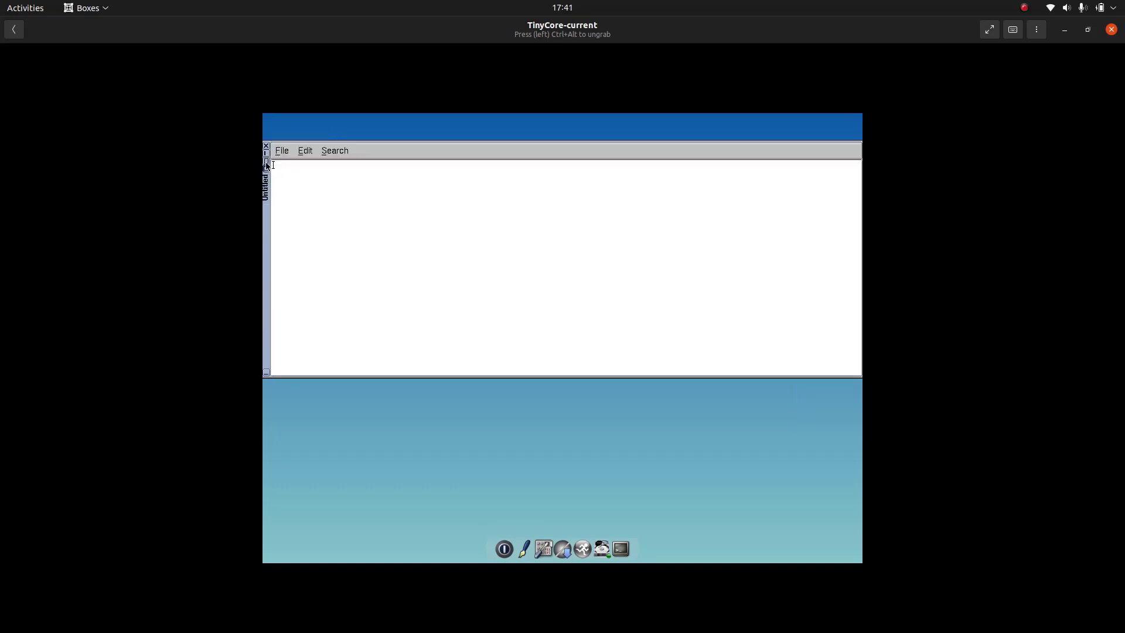
left_click(267, 167)
left_click(331, 161)
left_click(330, 162)
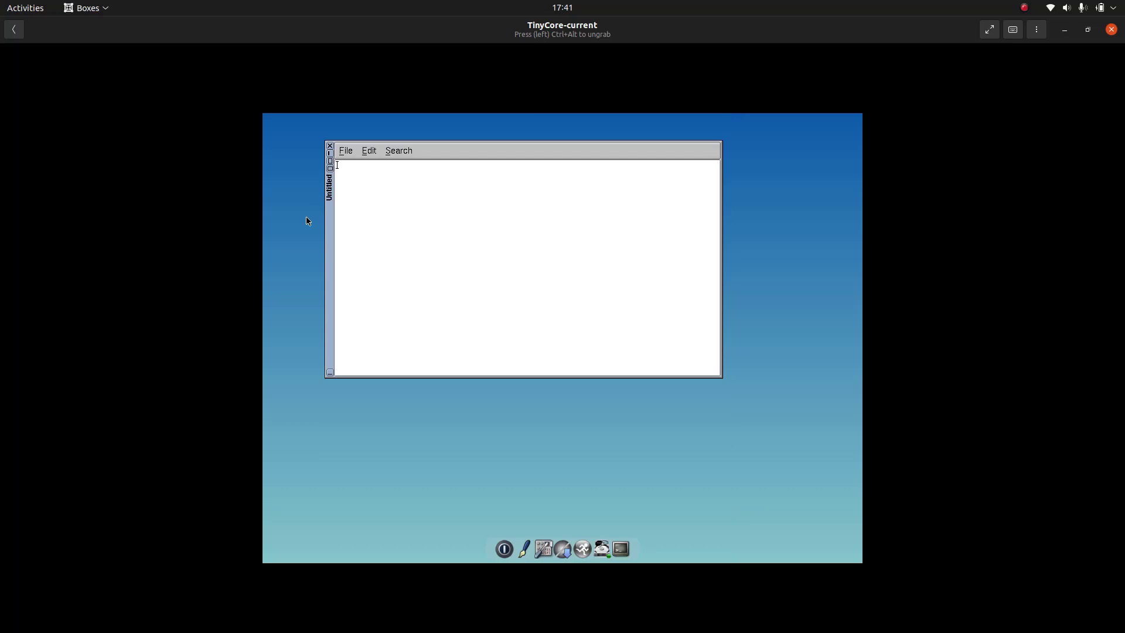
- Type 'asdf asdf' in the editor, then quit it and discard the text
type("asdf asdf")
left_click(346, 150)
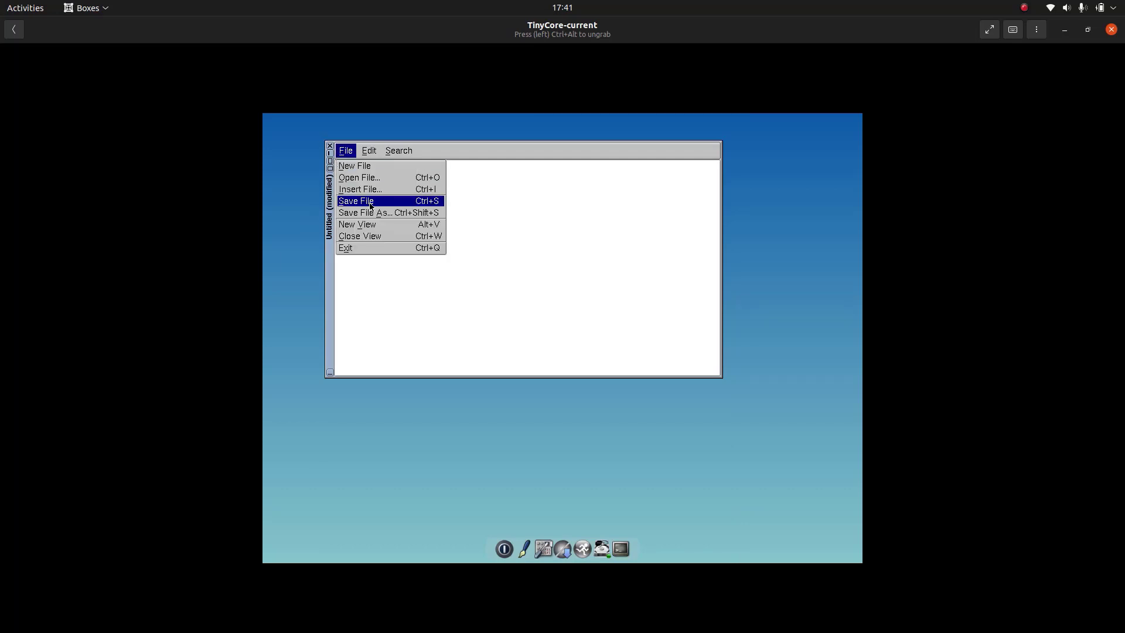
left_click(352, 248)
left_click(391, 249)
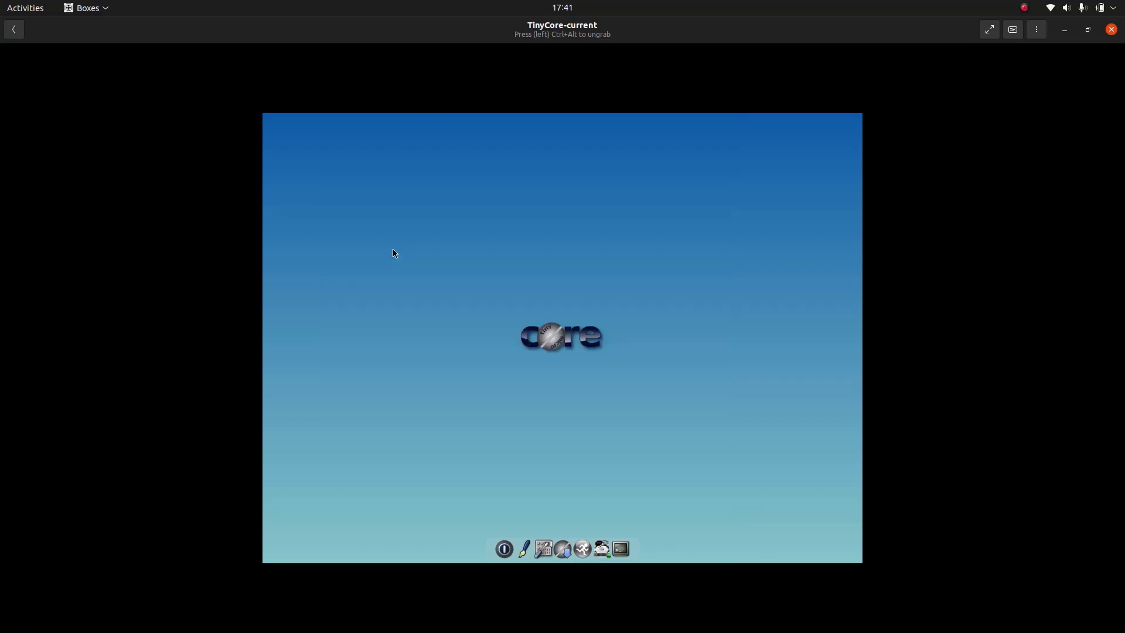
- Open the Control Panel, move it aside, and drag the fastest-mirror prompt to the desktop centre
left_click(545, 550)
left_click_drag(270, 154, 345, 183)
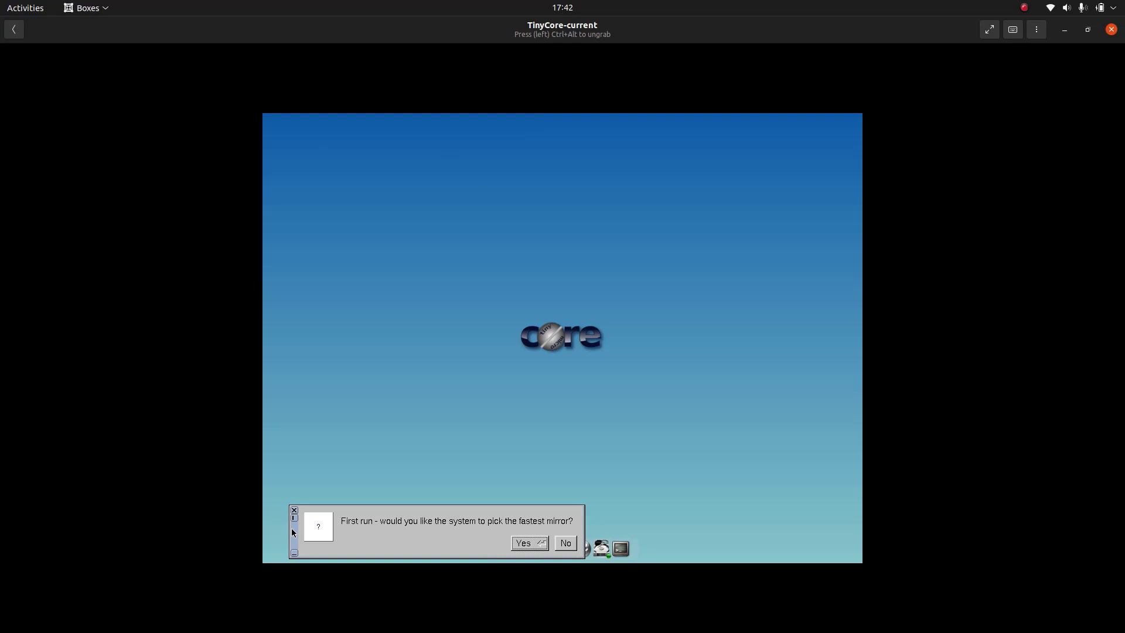
left_click_drag(297, 530, 382, 273)
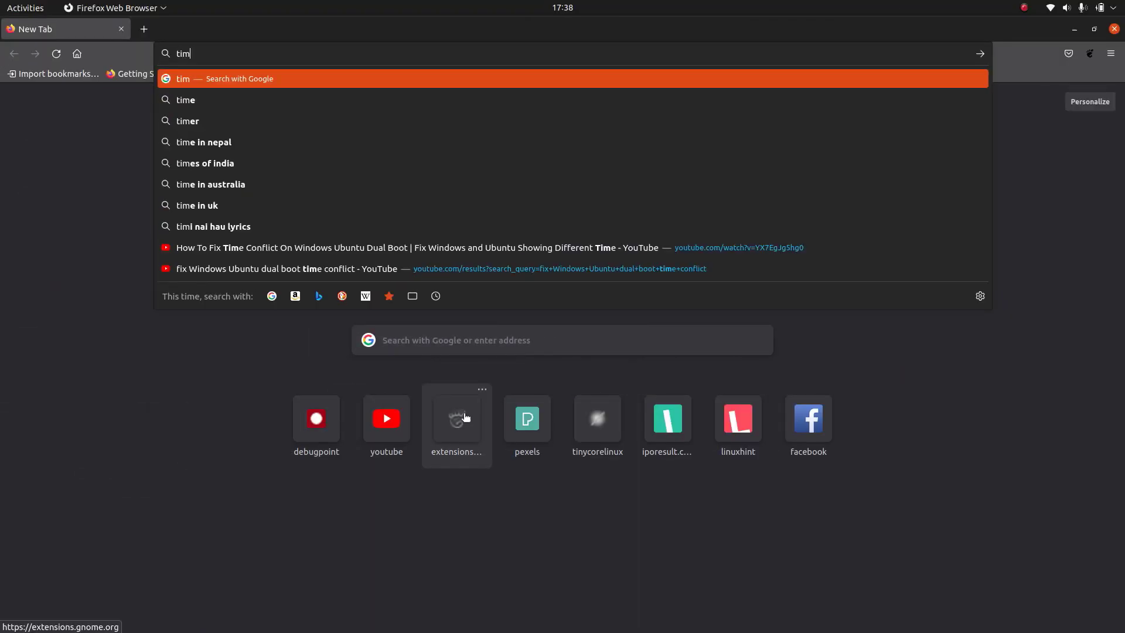
- Correct the search to 'tiny core', run it, and open the Downloads sitelink
key("BackSpace")
type("ny ")
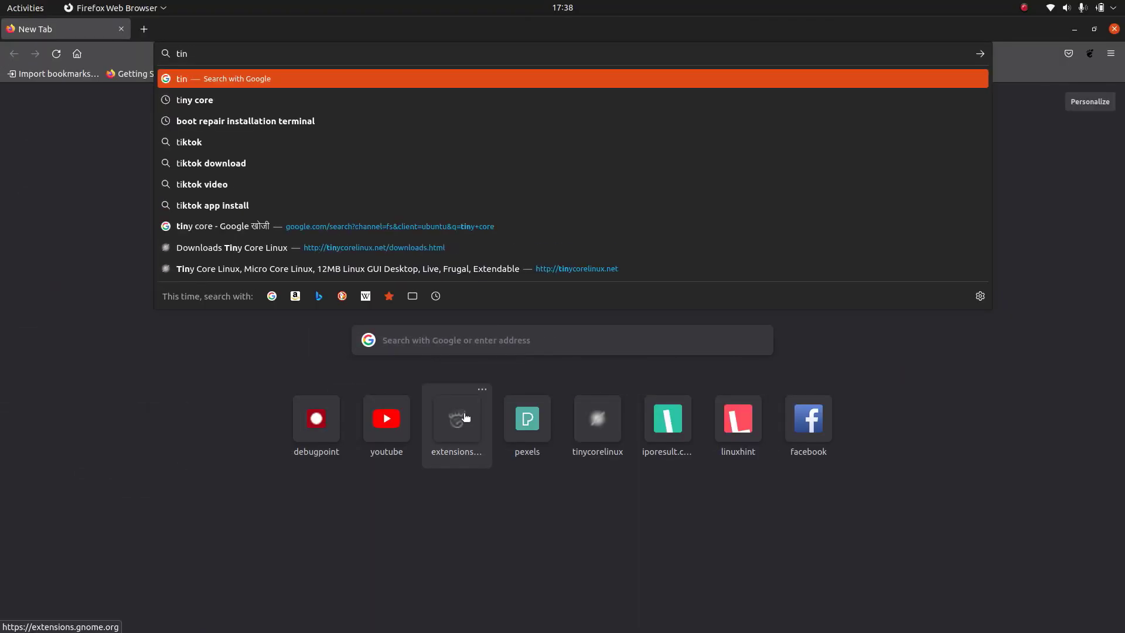
type("core")
key("Return")
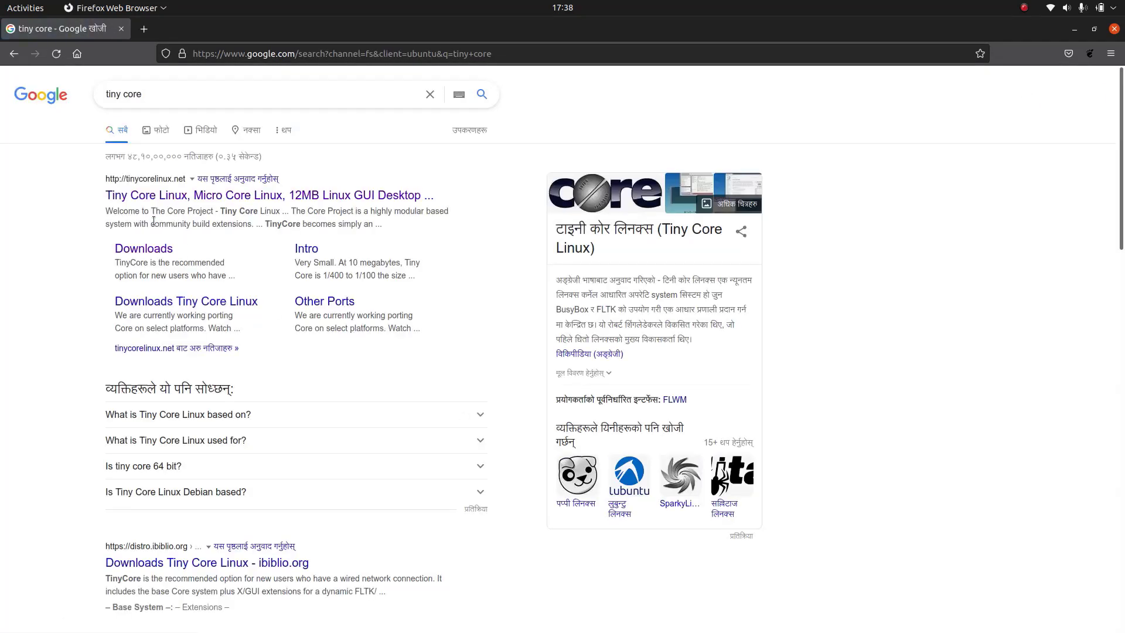
left_click(145, 251)
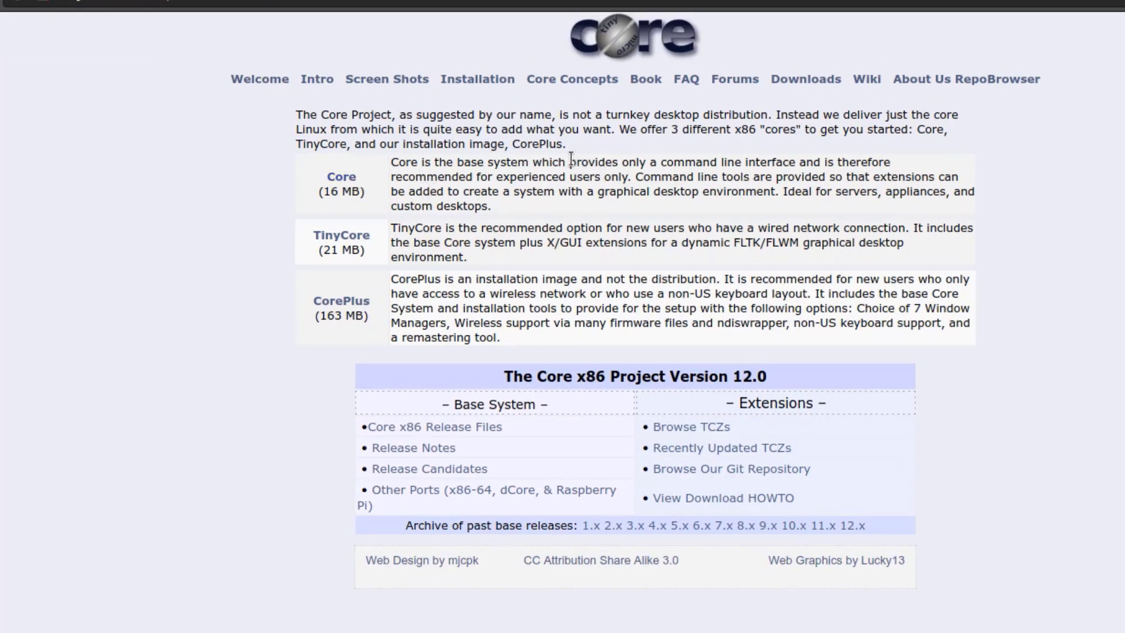
left_click_drag(569, 162, 785, 162)
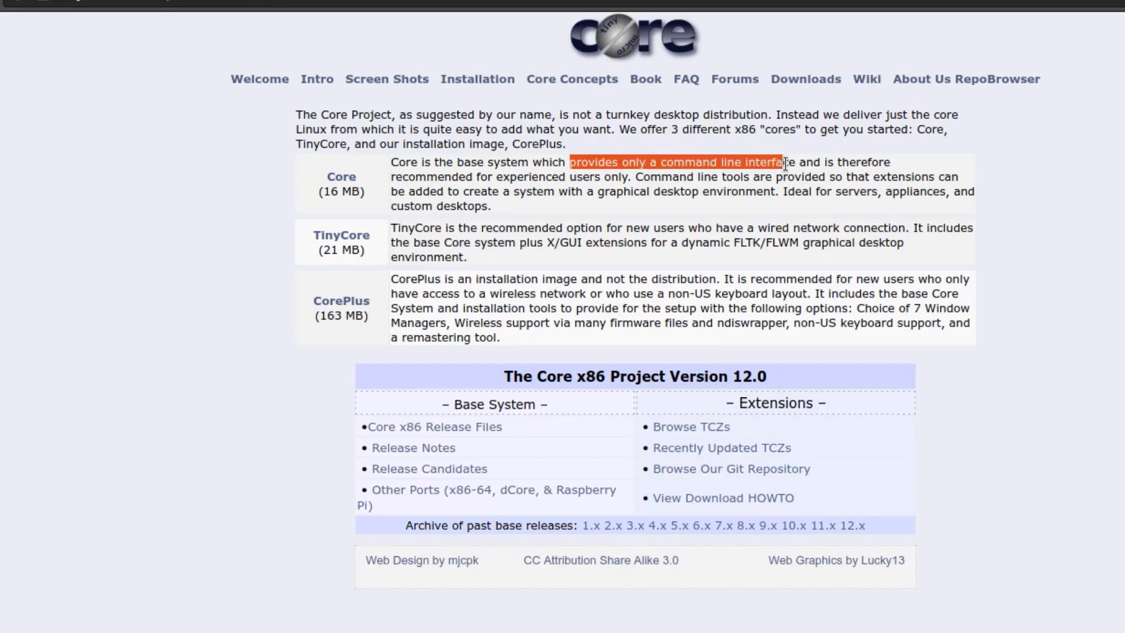
left_click(462, 254)
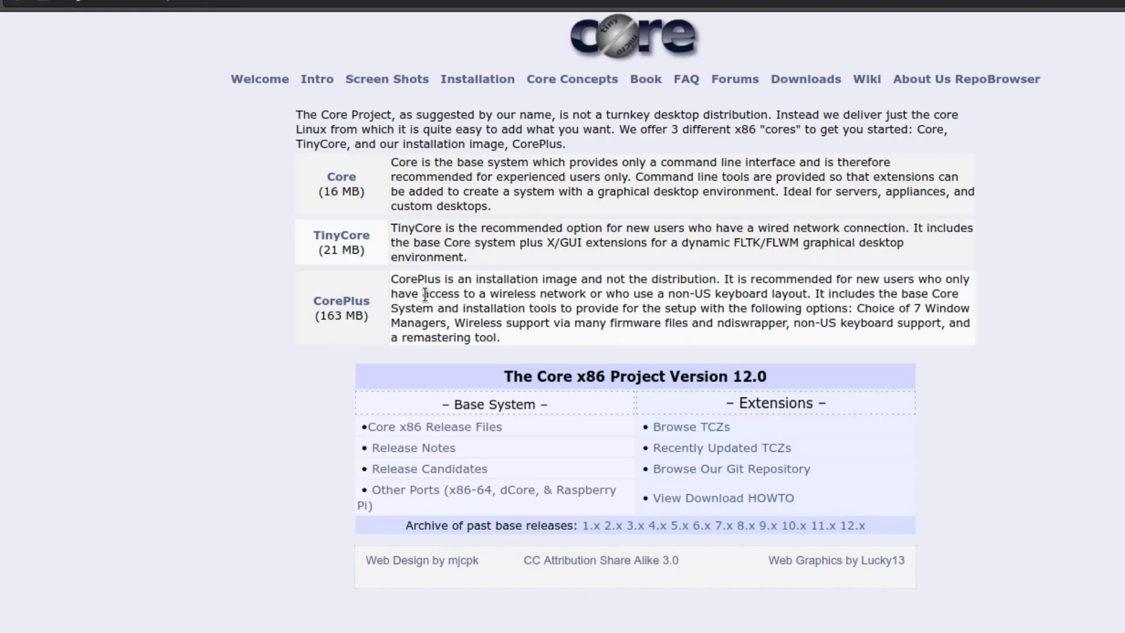
left_click_drag(425, 294, 588, 296)
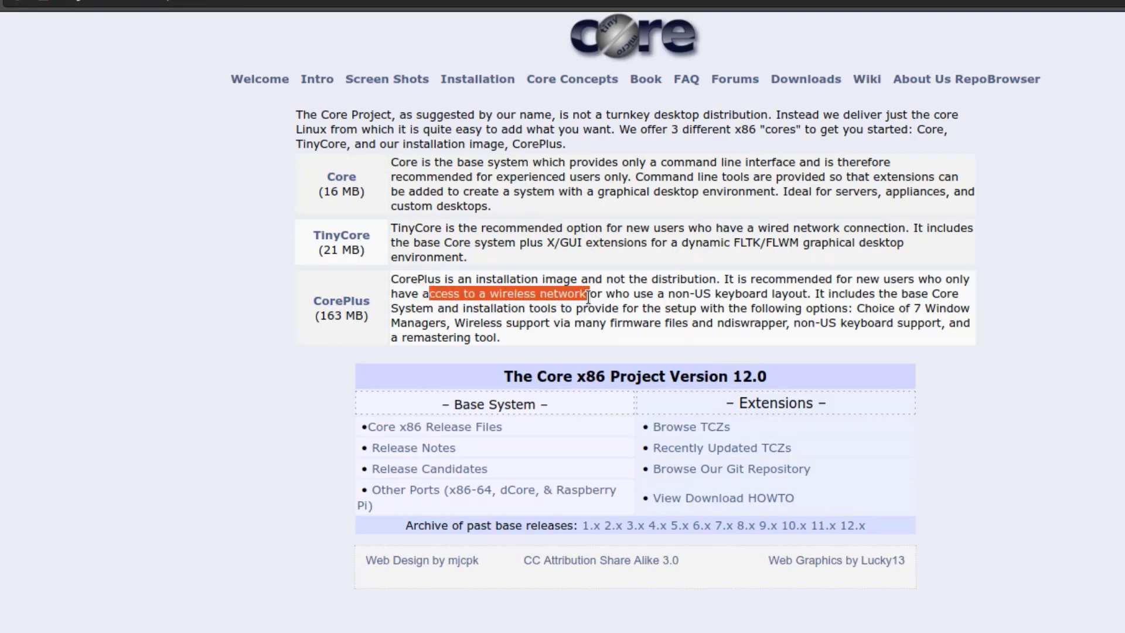
left_click(701, 293)
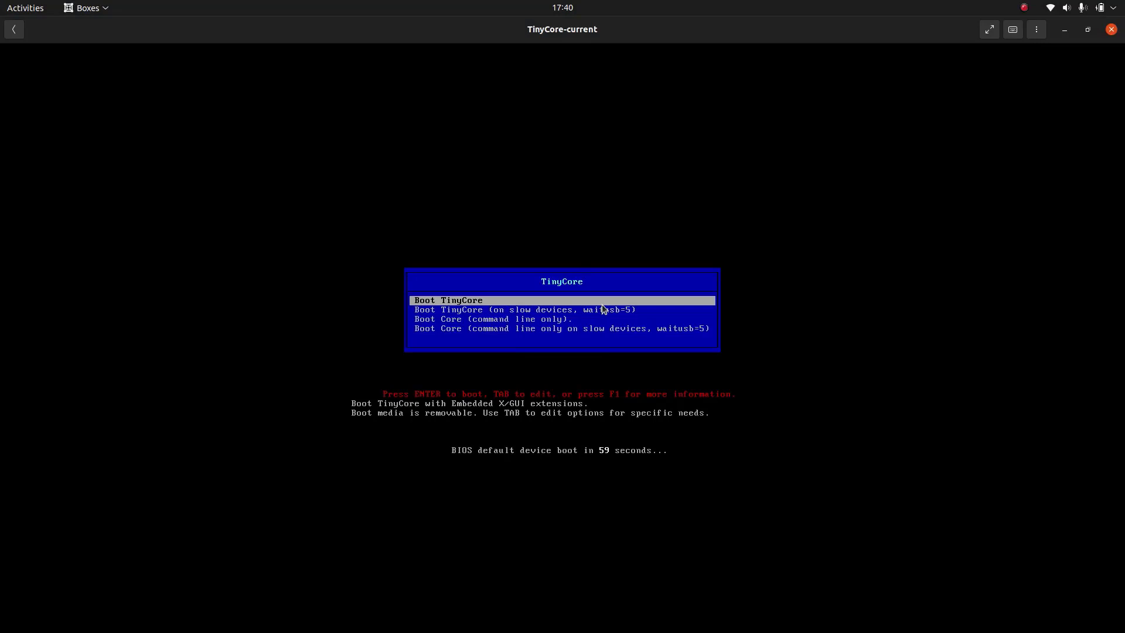
- Start the default 'Boot TinyCore' entry and let Core 12.0 load to its desktop
key("Return")
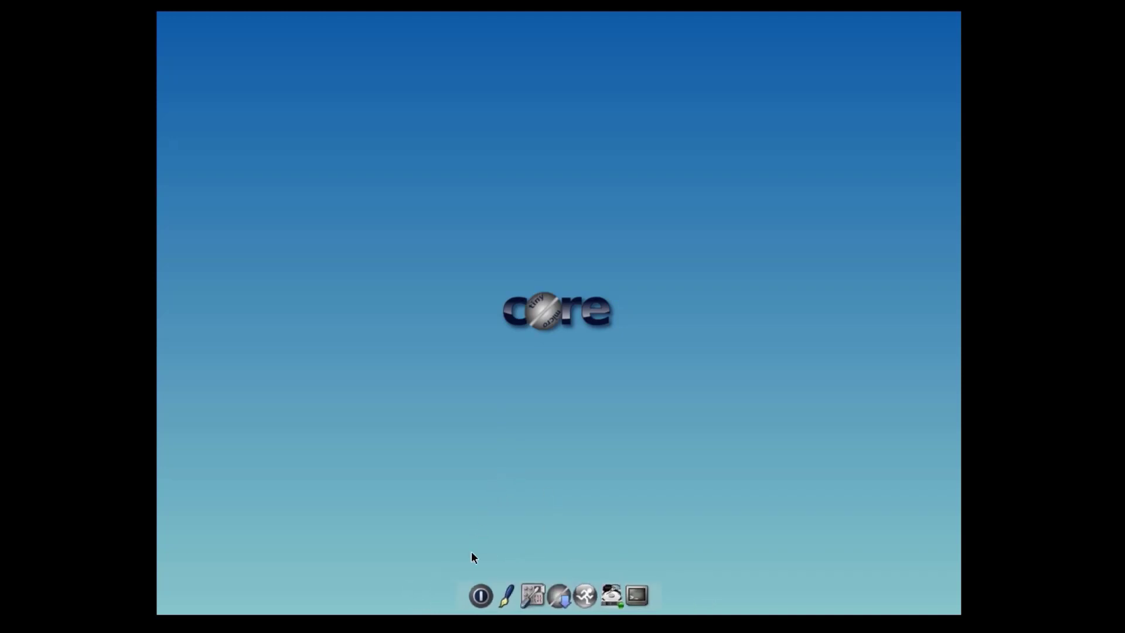
left_click(479, 588)
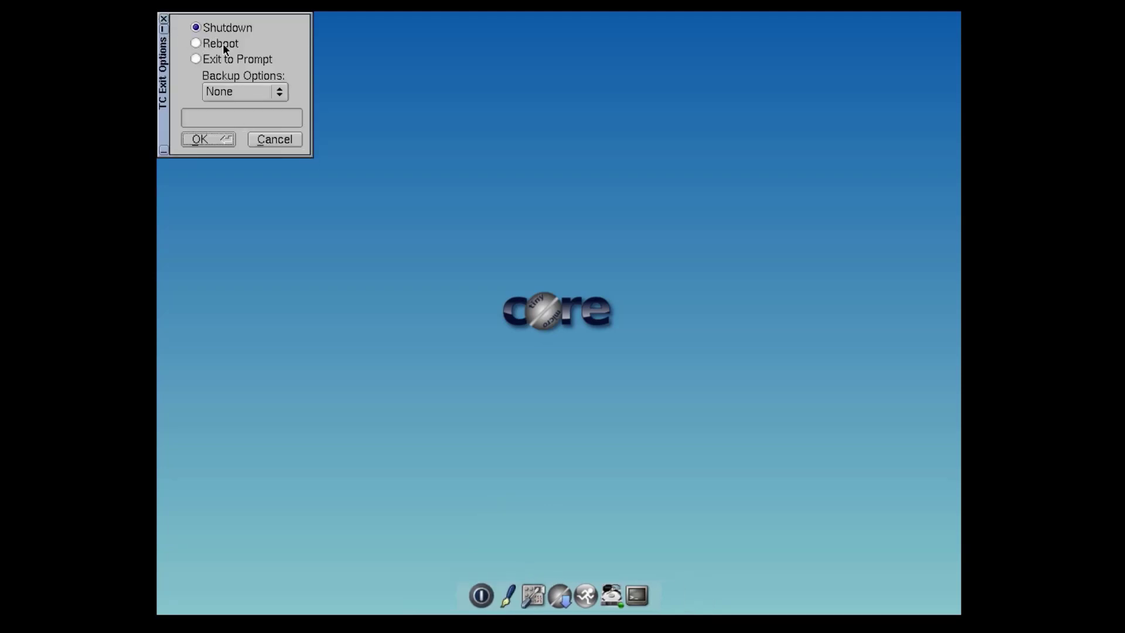
left_click(261, 140)
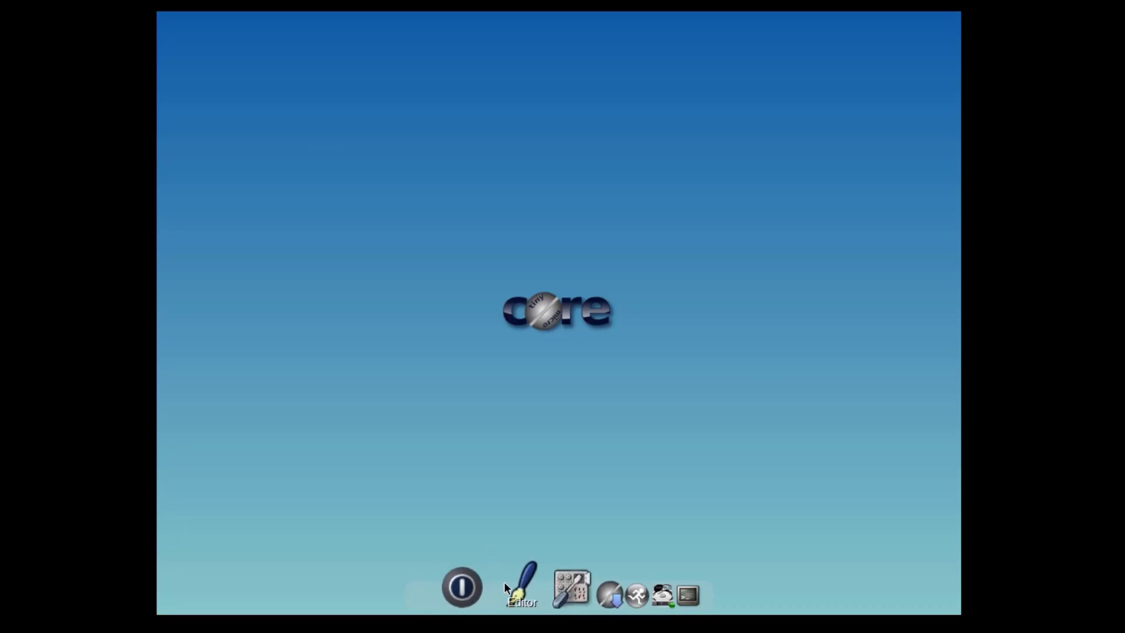
left_click(503, 581)
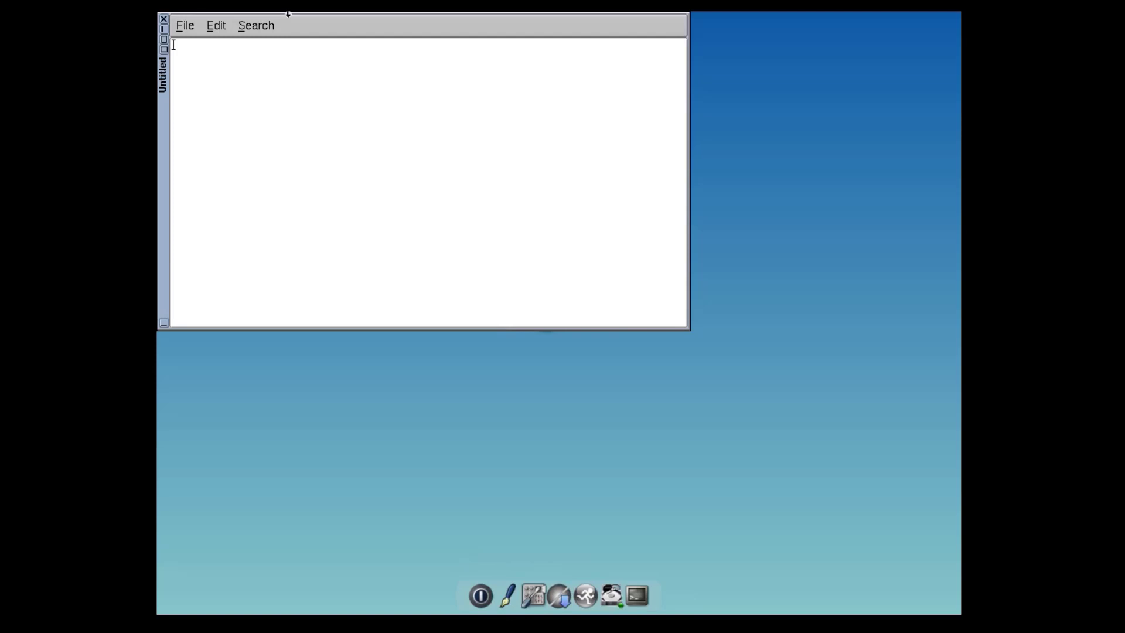
left_click_drag(163, 133, 246, 168)
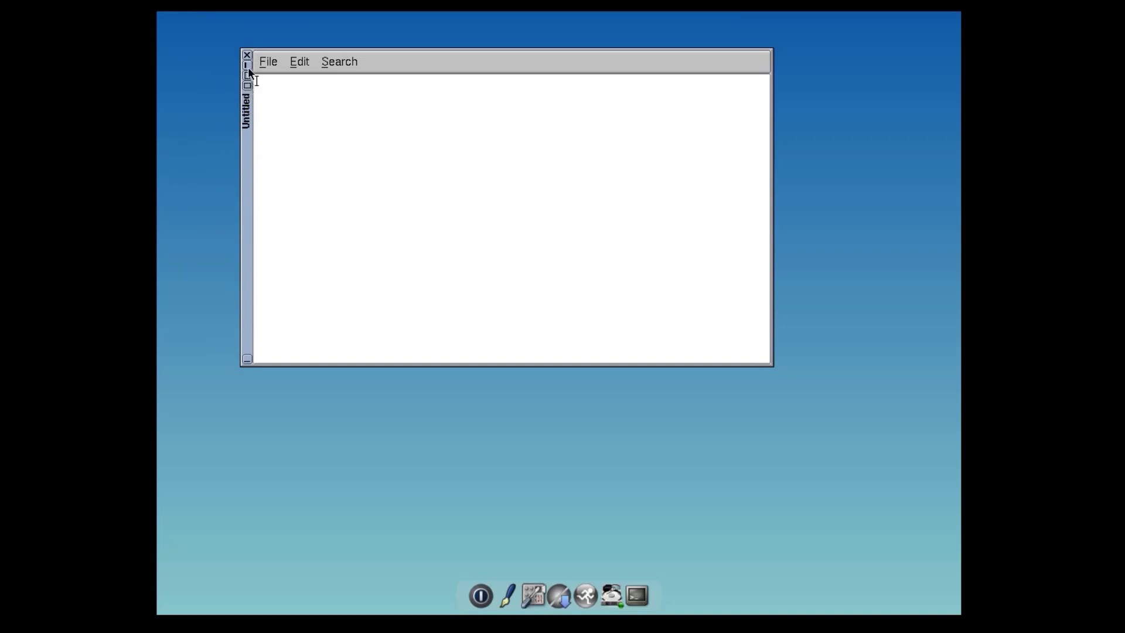
left_click(247, 65)
left_click(247, 65)
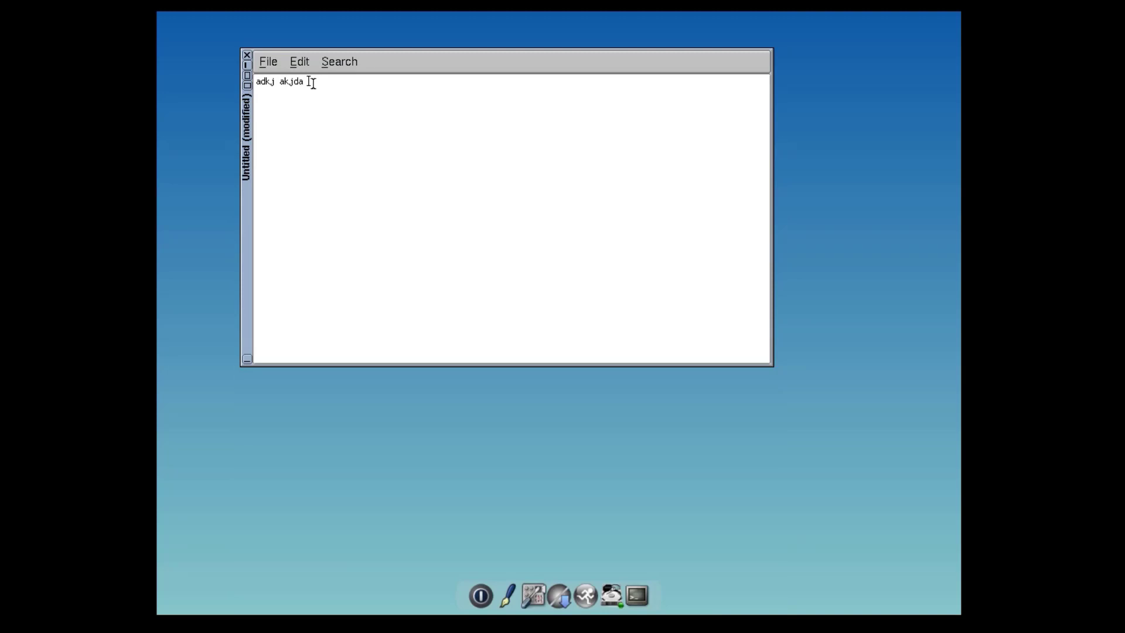
left_click(273, 60)
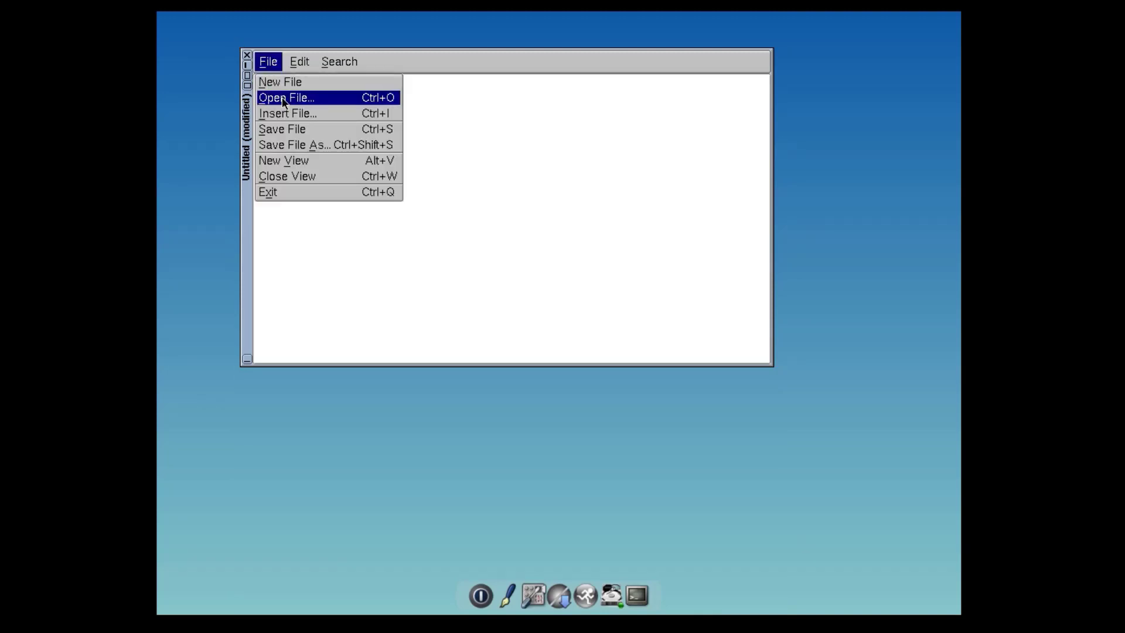
left_click(272, 194)
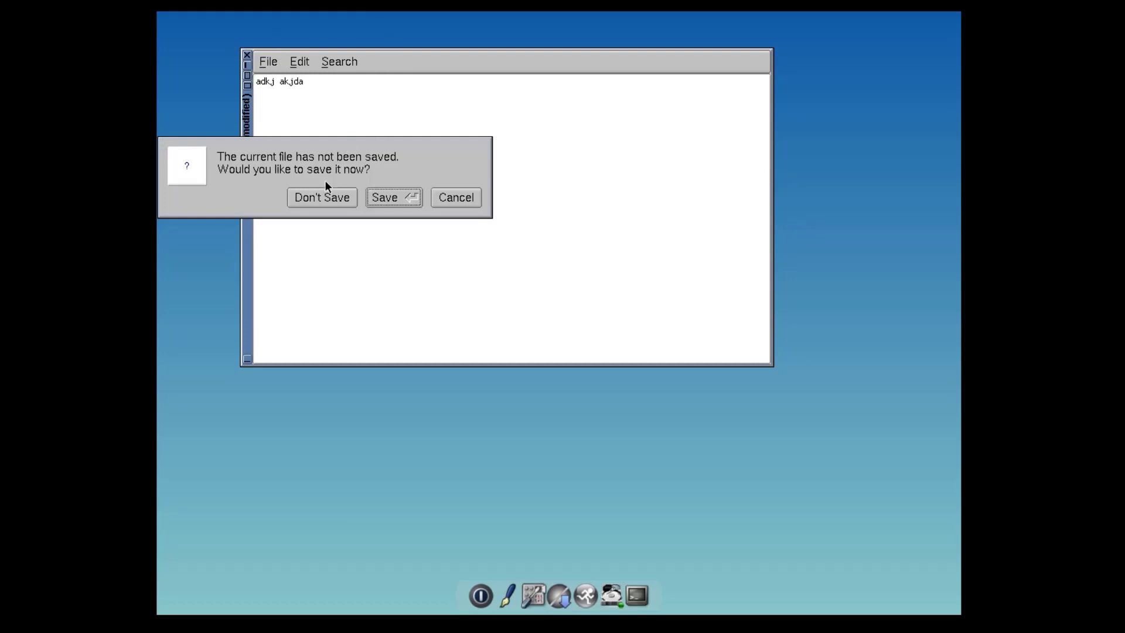
left_click(324, 197)
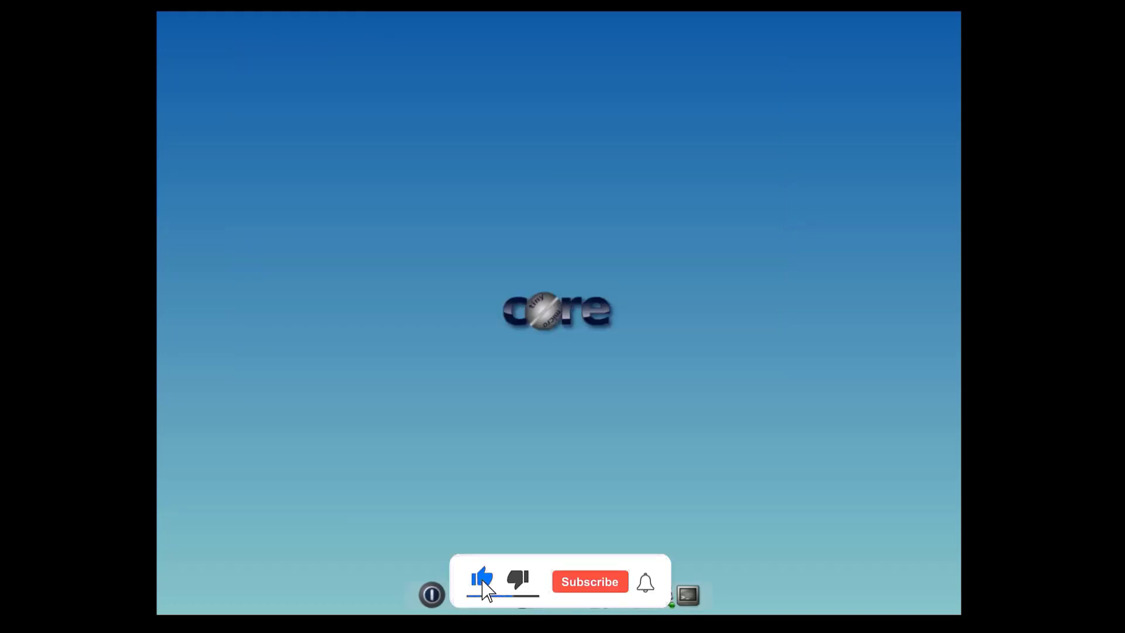
left_click(536, 591)
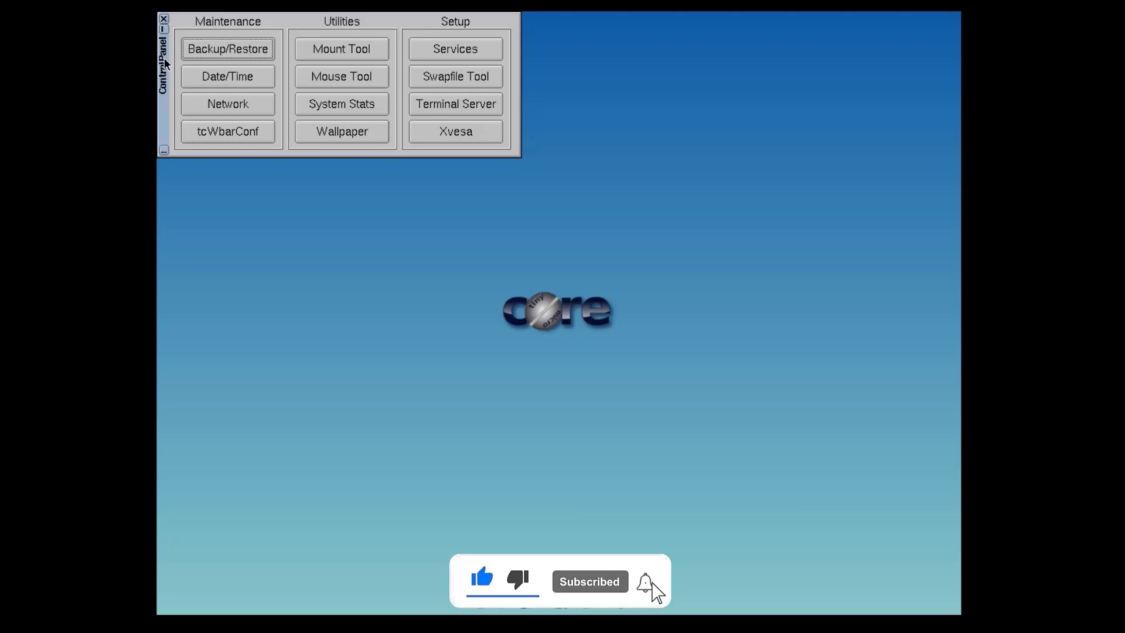
left_click_drag(165, 61, 268, 100)
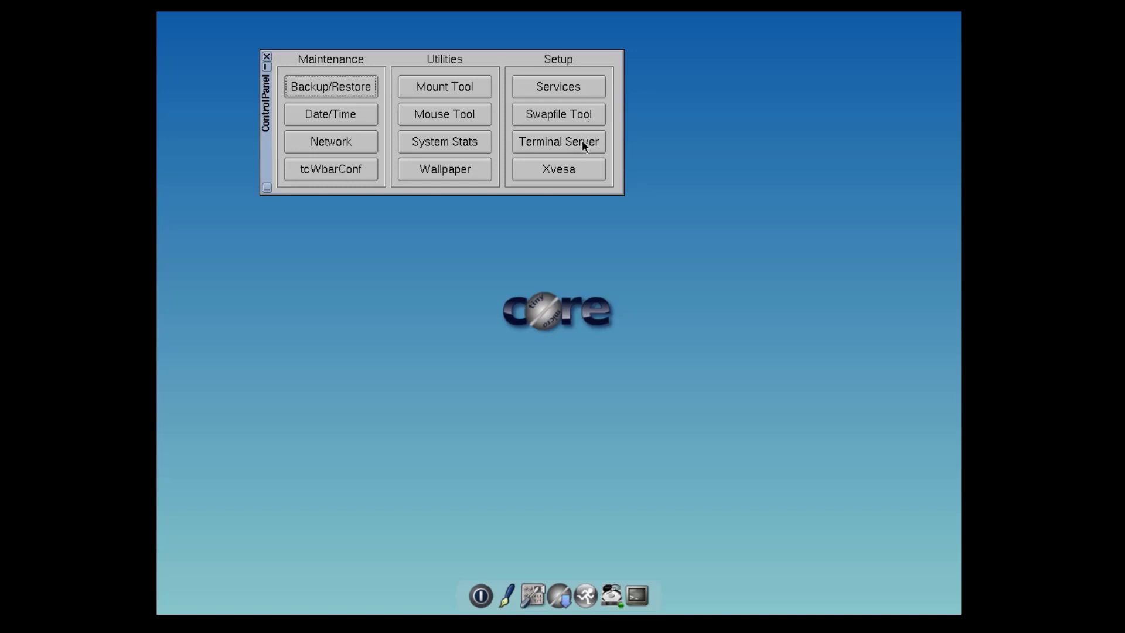
left_click(267, 56)
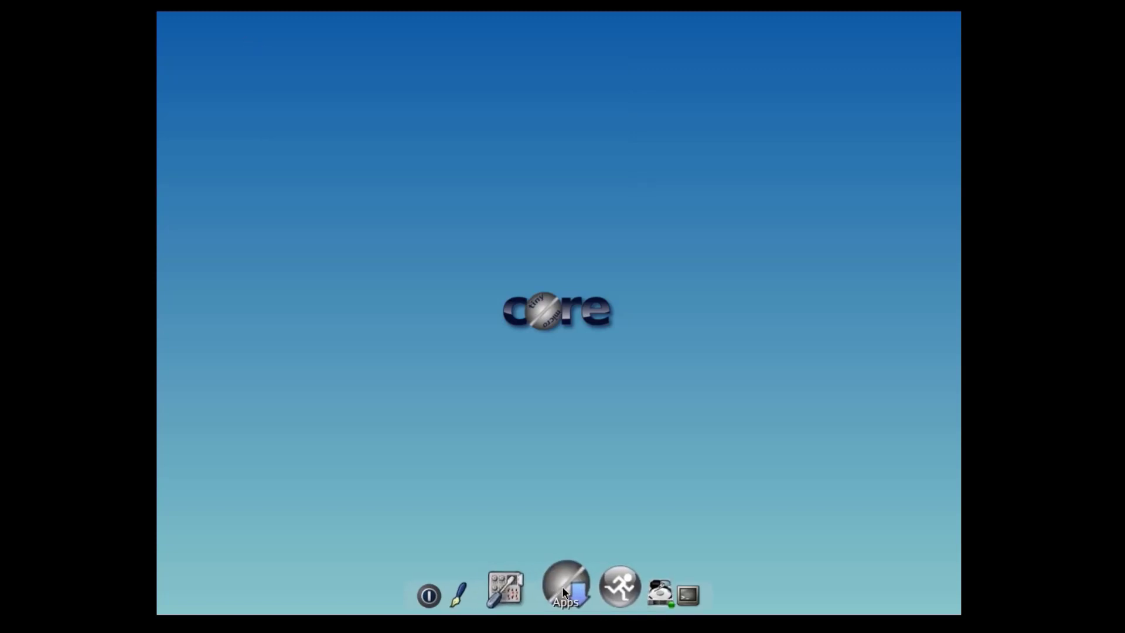
- Answer Yes to the fastest-mirror prompt, accept repo.tinycorelinux.net, and close the Apps browser
left_click(564, 589)
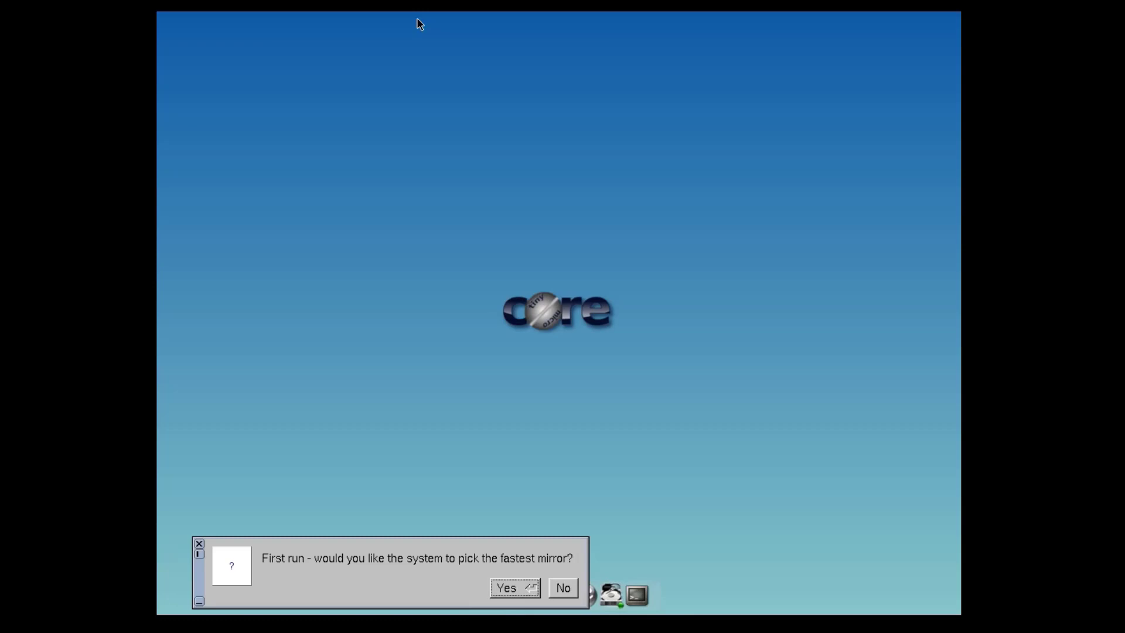
left_click_drag(195, 553, 316, 225)
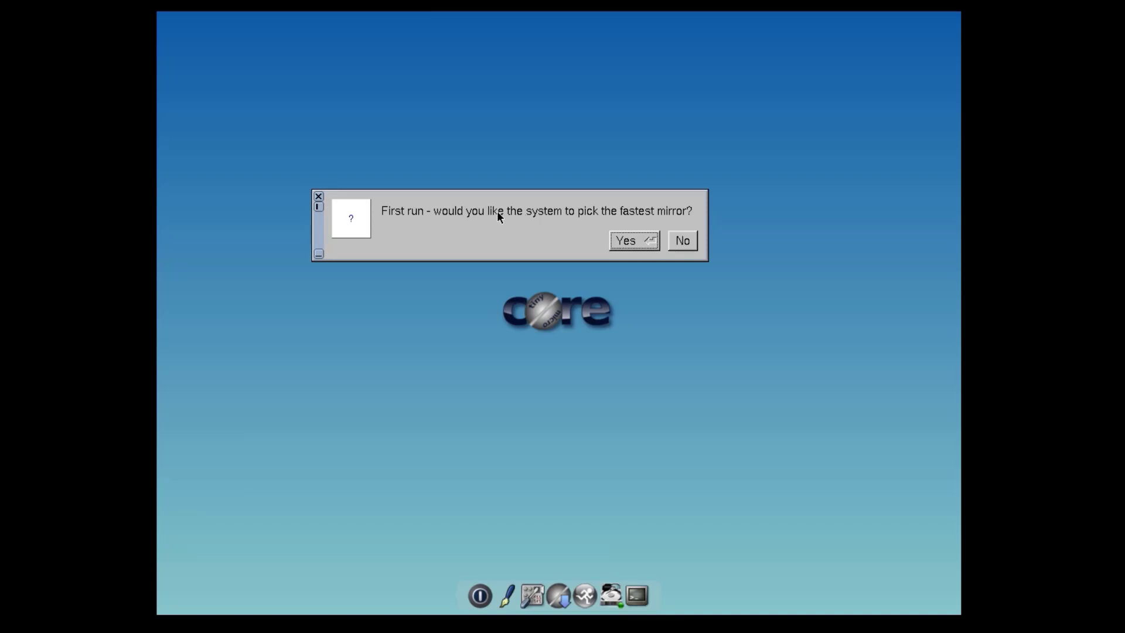
left_click(627, 244)
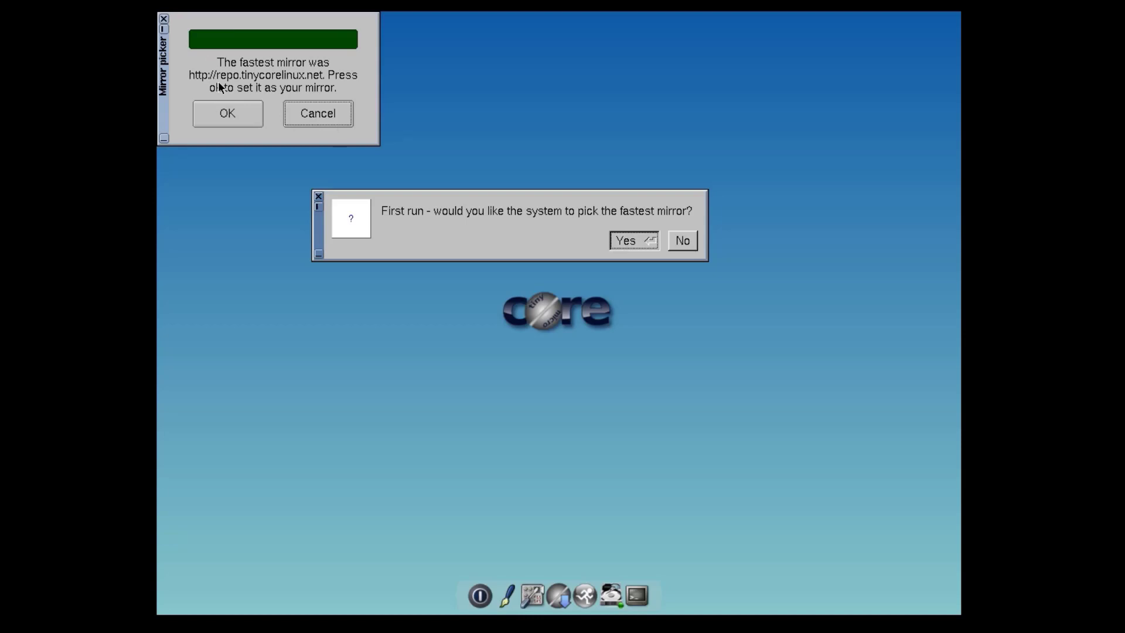
left_click(237, 112)
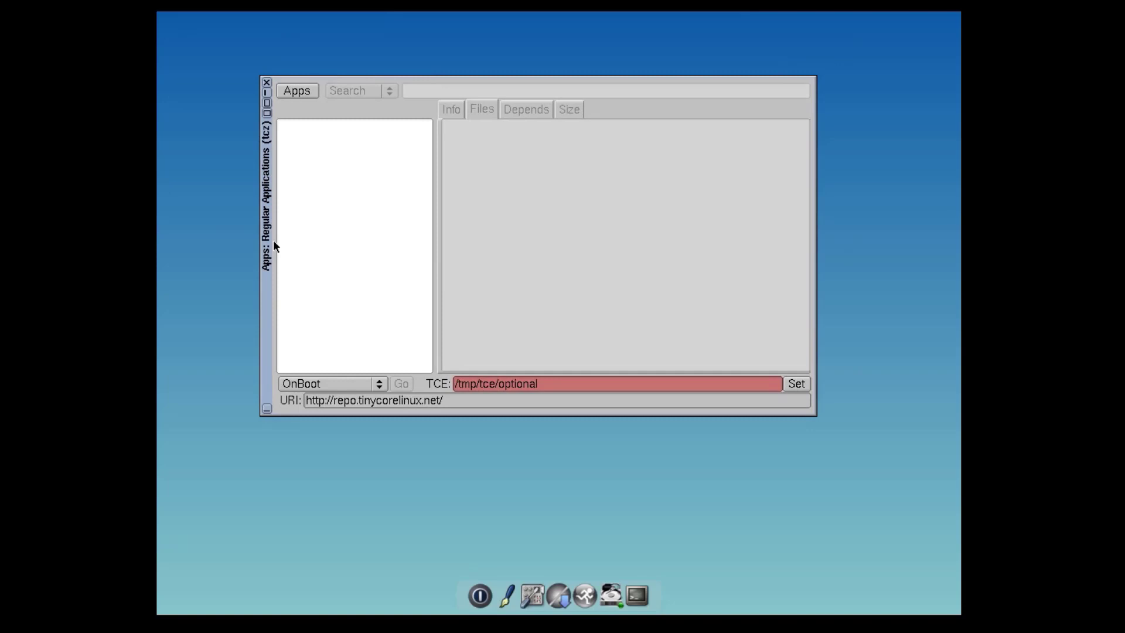
left_click(266, 82)
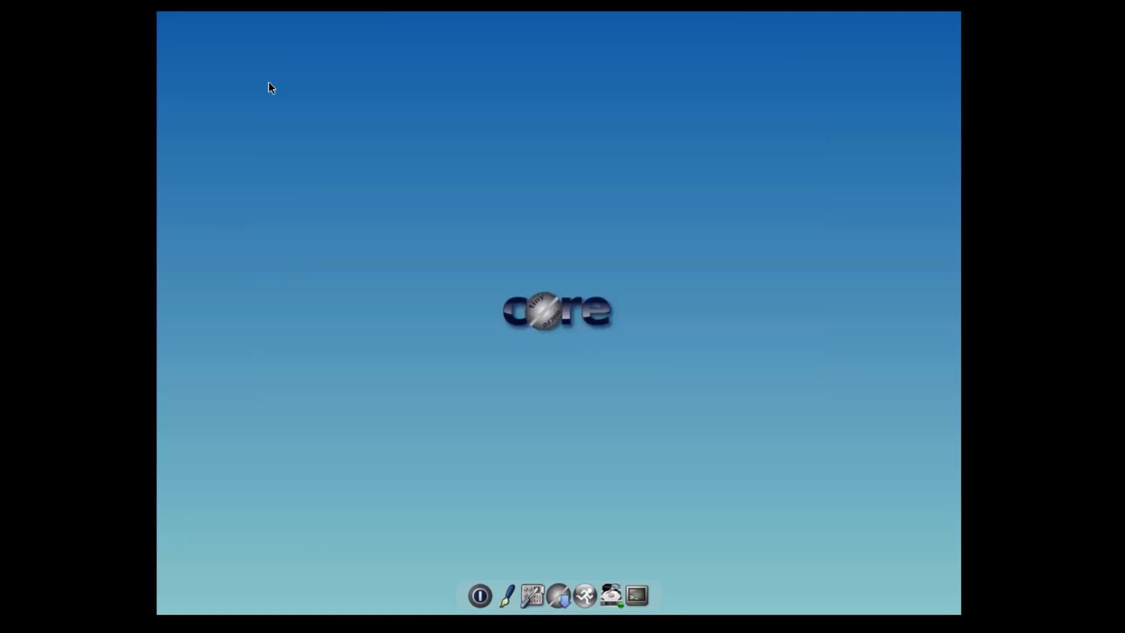
left_click(610, 591)
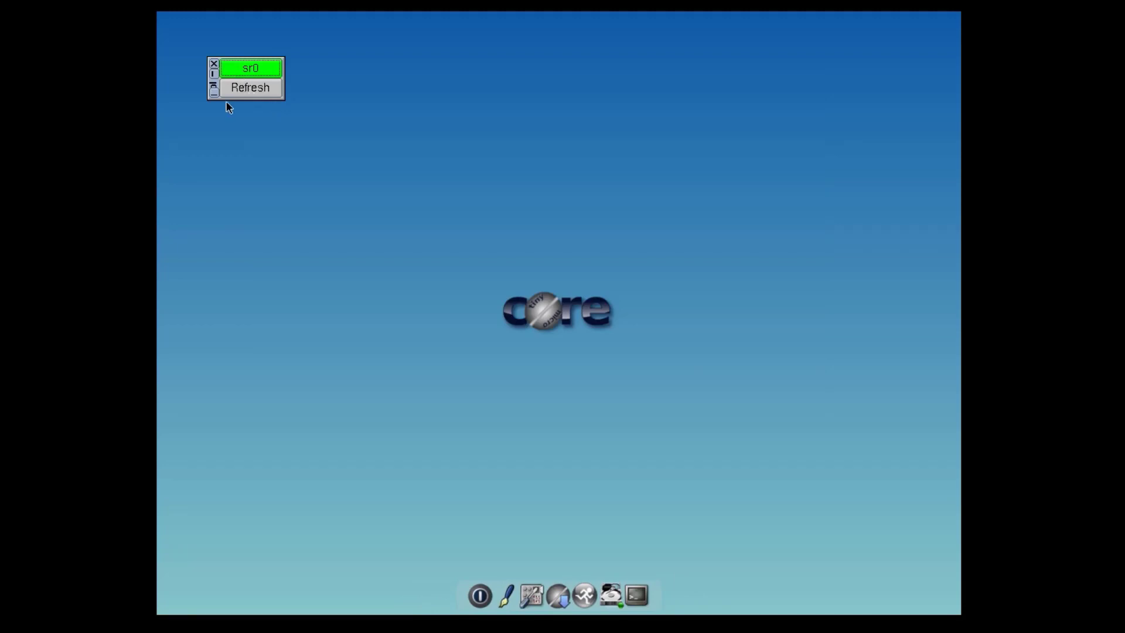
left_click(214, 65)
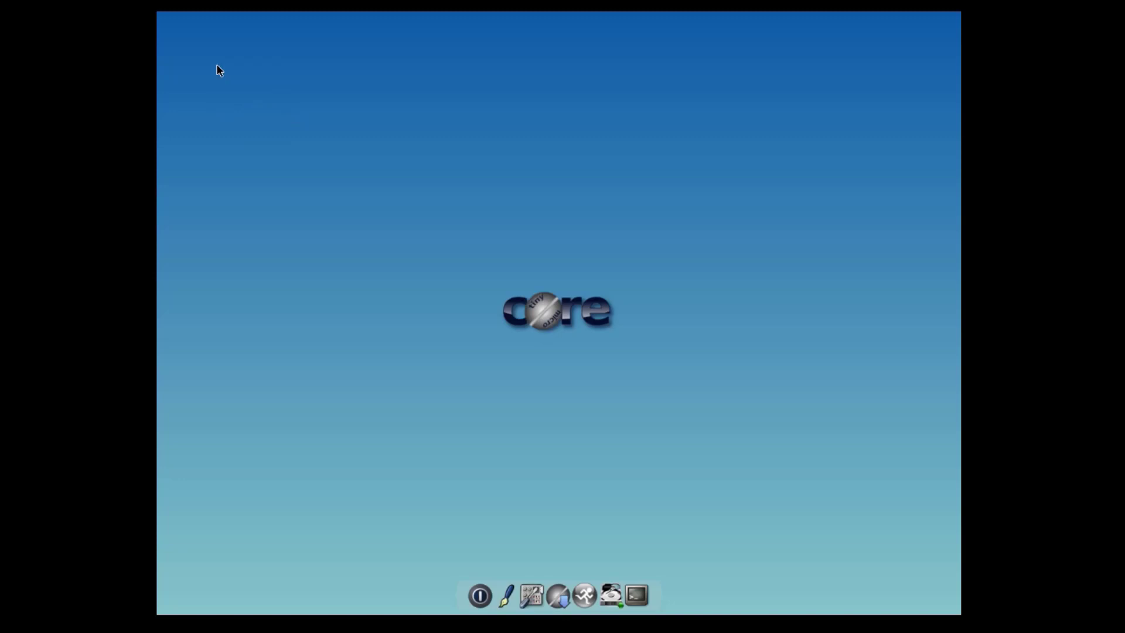
left_click(646, 589)
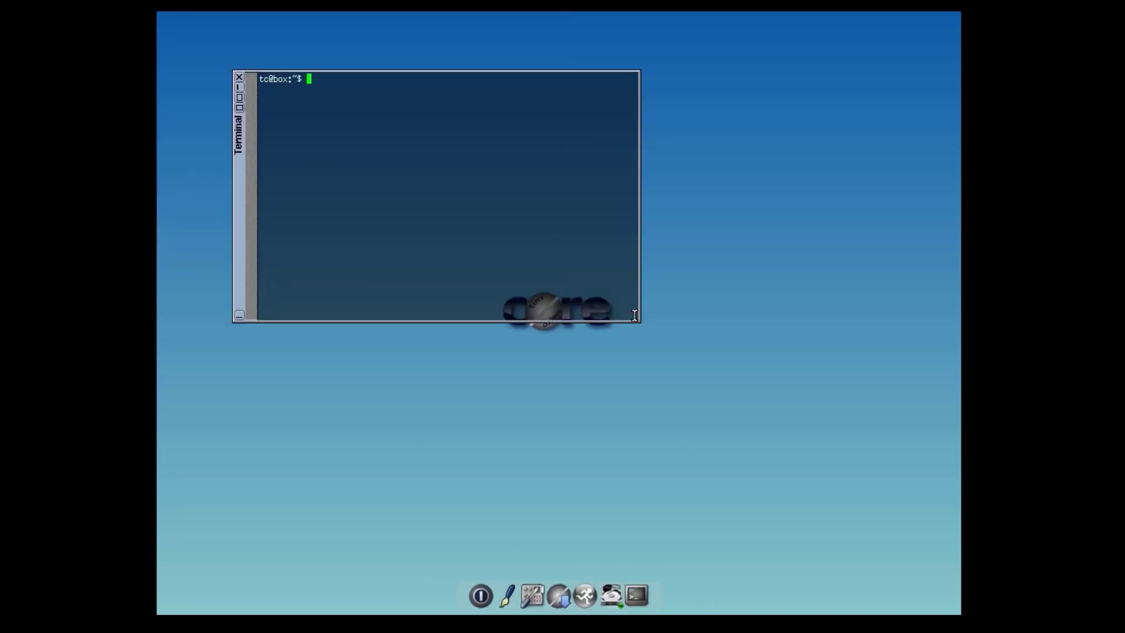
left_click_drag(639, 320, 906, 537)
left_click_drag(241, 156, 221, 123)
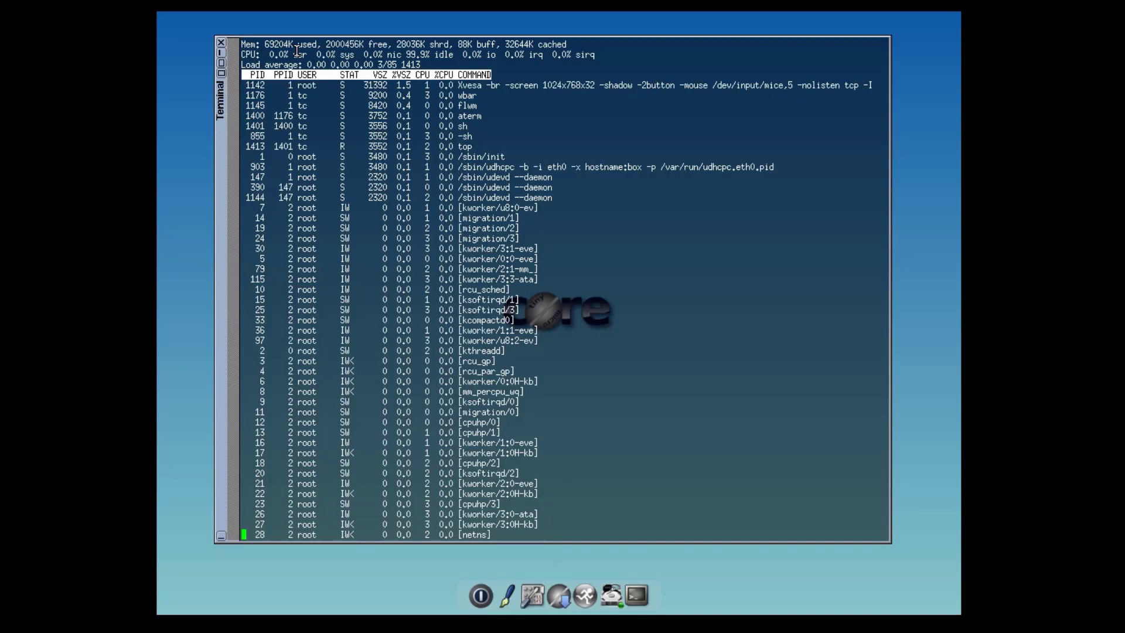
- Close the process-list terminal, take a SystemTools > ScreenShot, and dismiss the saved notice
left_click(221, 44)
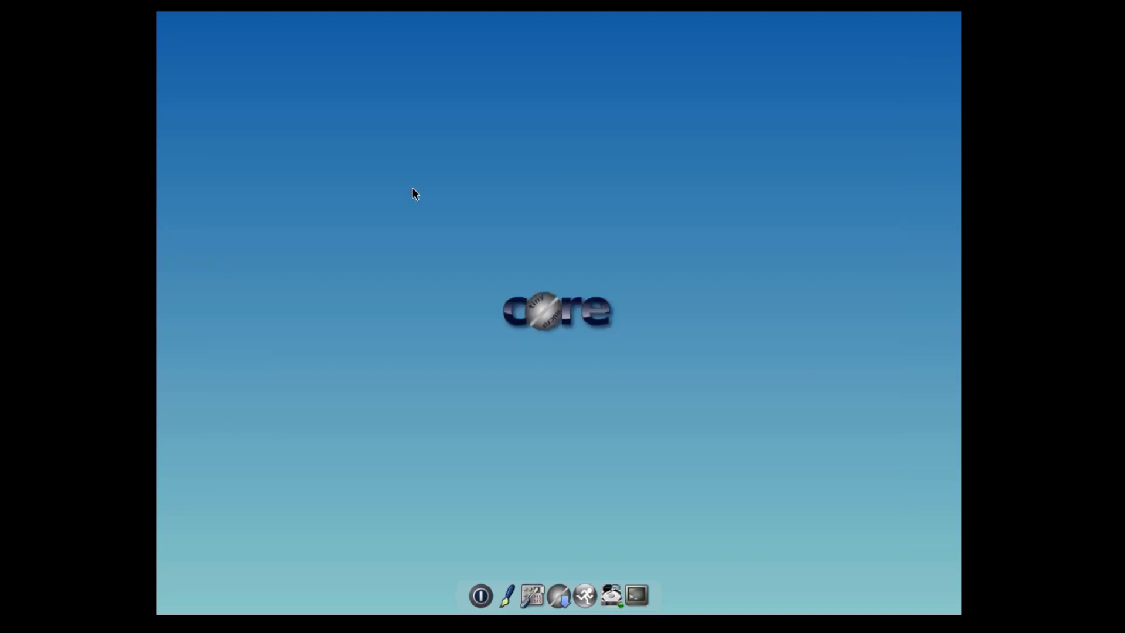
right_click(413, 188)
mouse_move(455, 197)
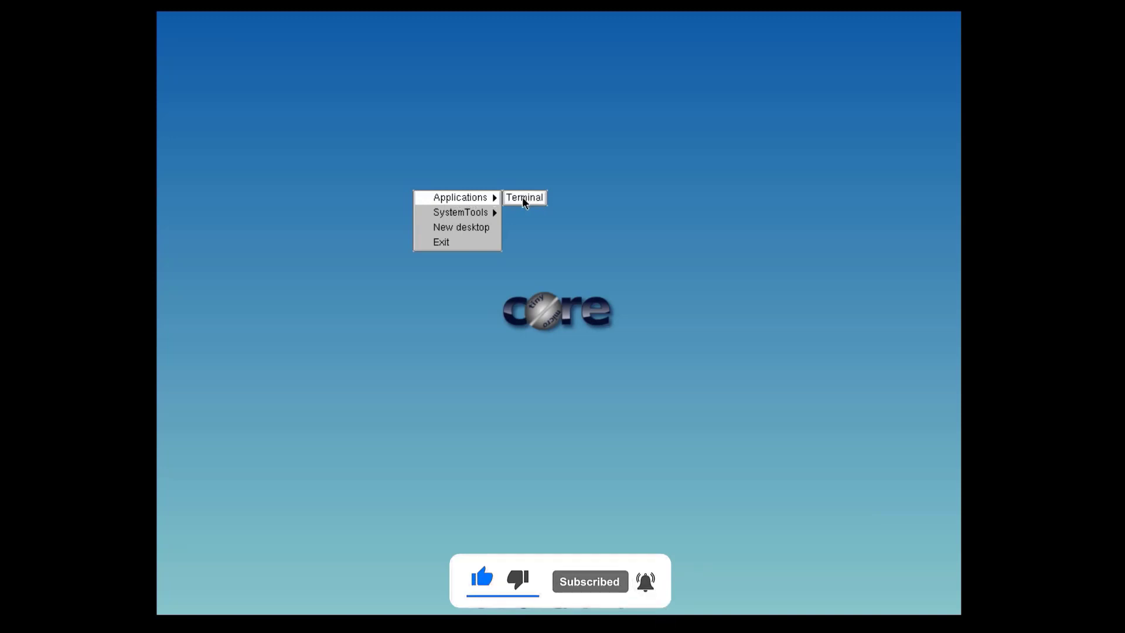
mouse_move(478, 213)
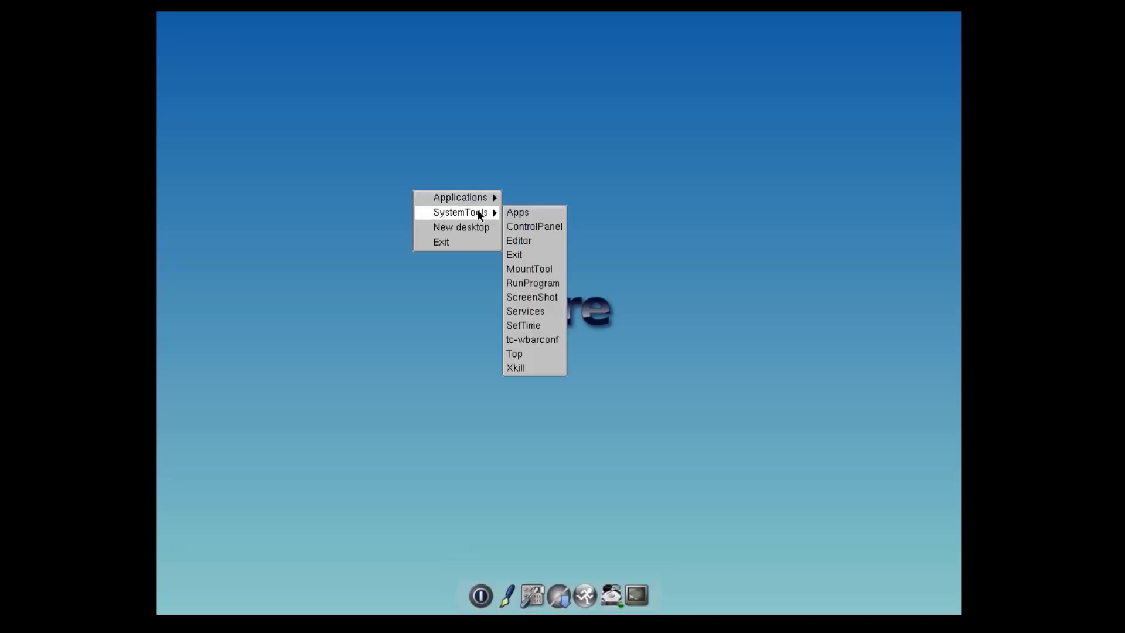
left_click(541, 297)
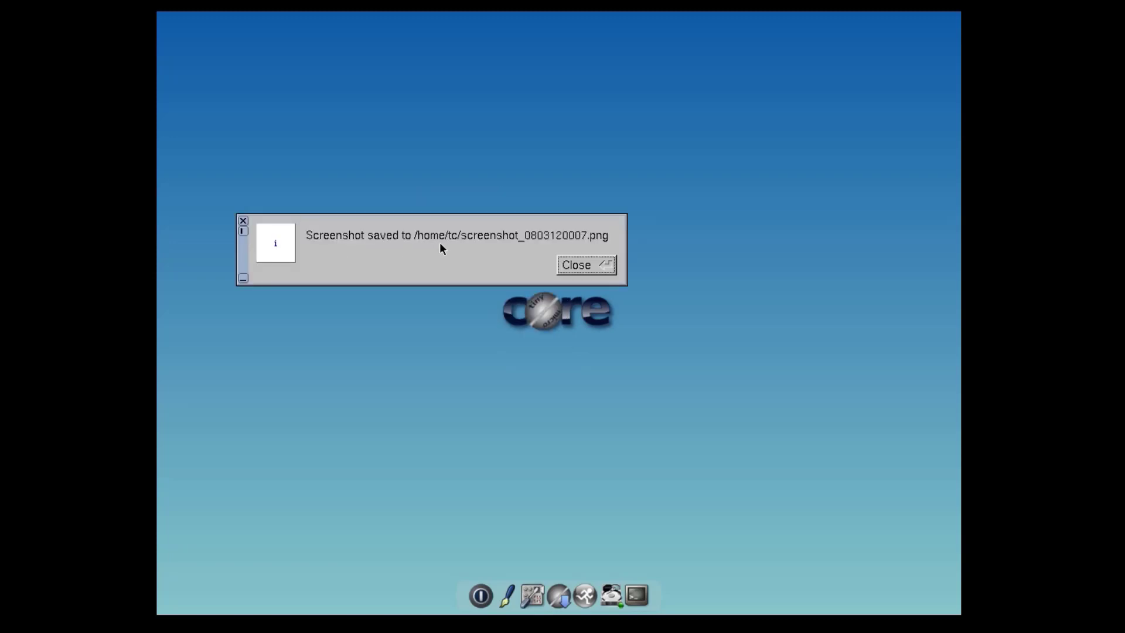
left_click(610, 268)
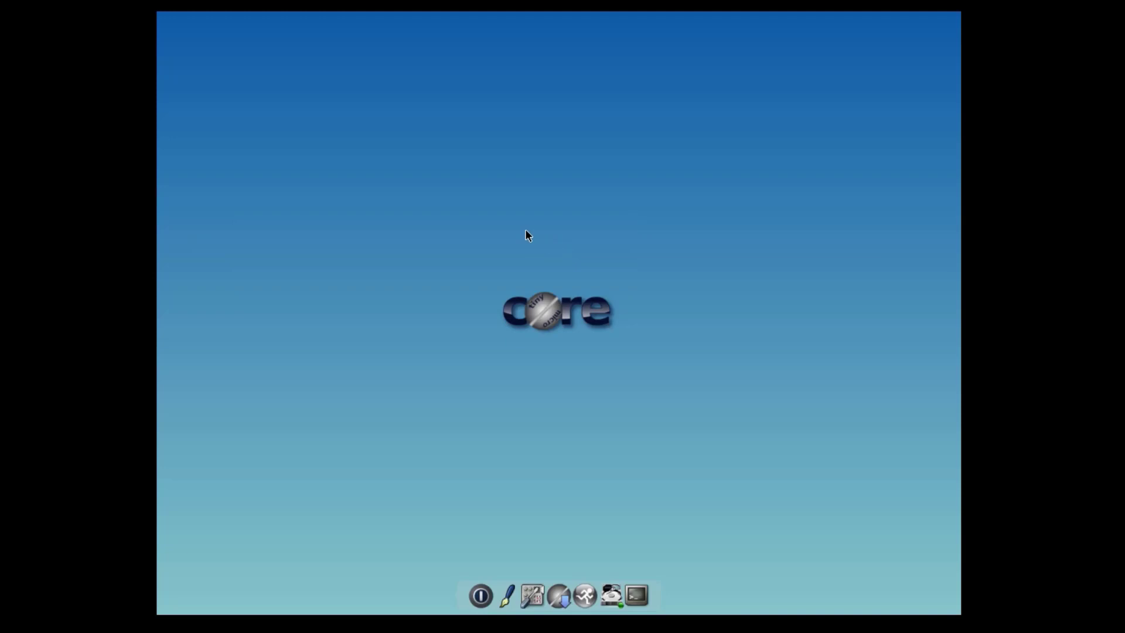
right_click(452, 138)
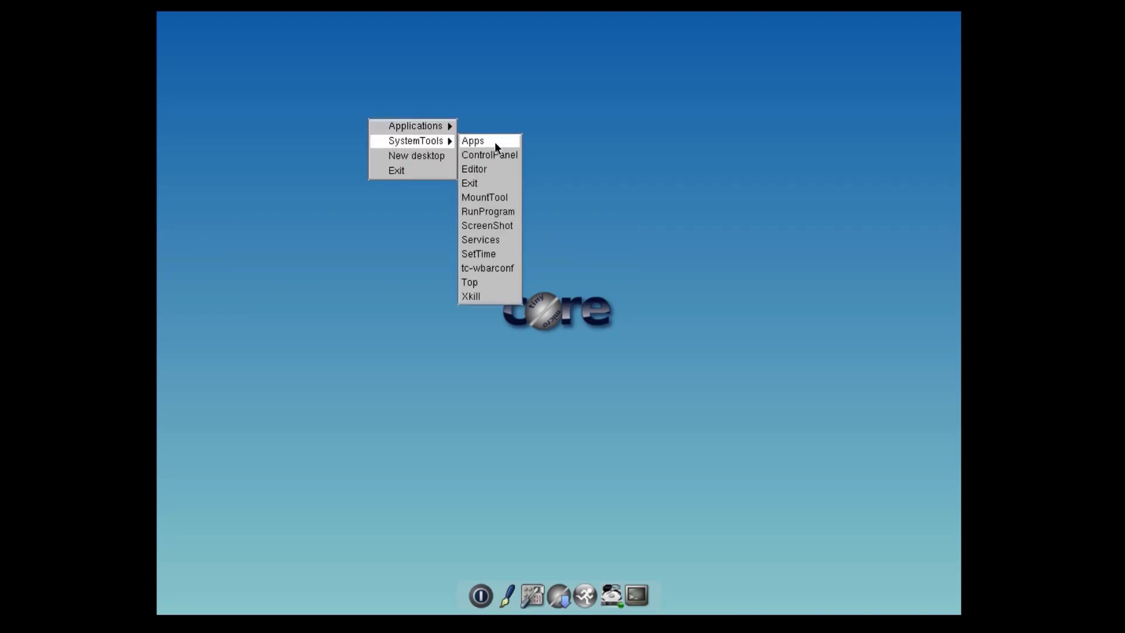
right_click(499, 173)
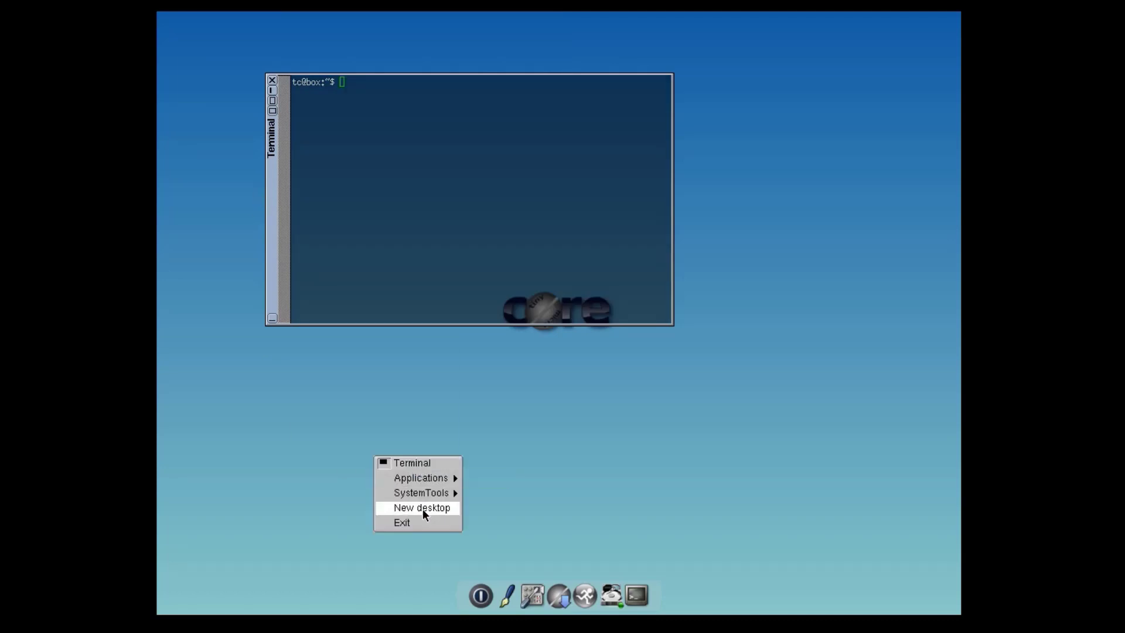
mouse_move(433, 482)
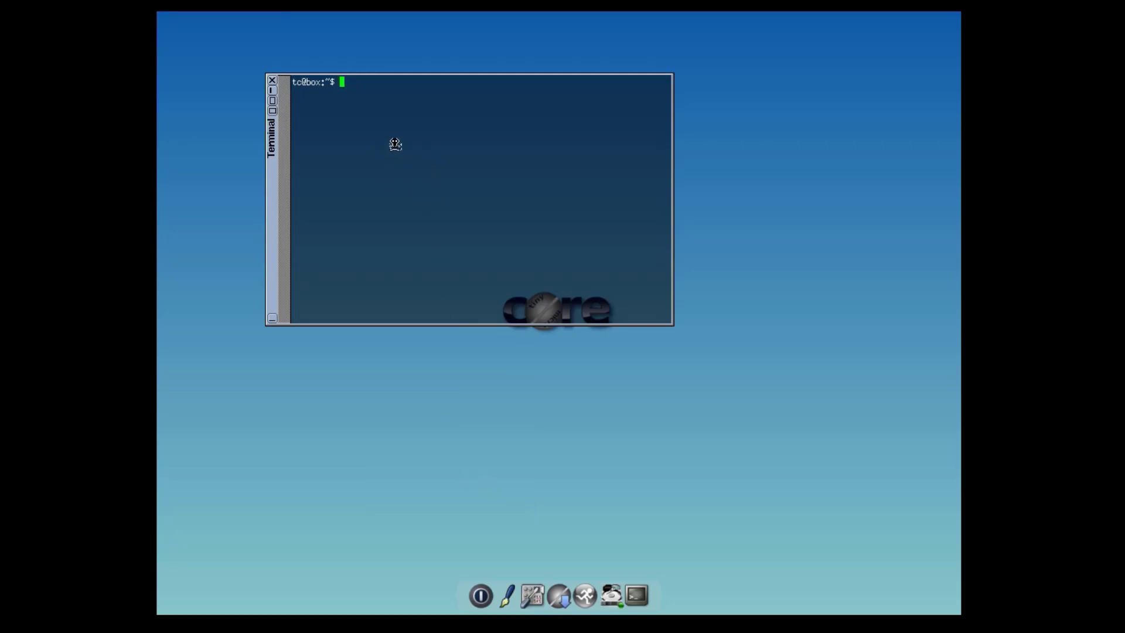
left_click(395, 144)
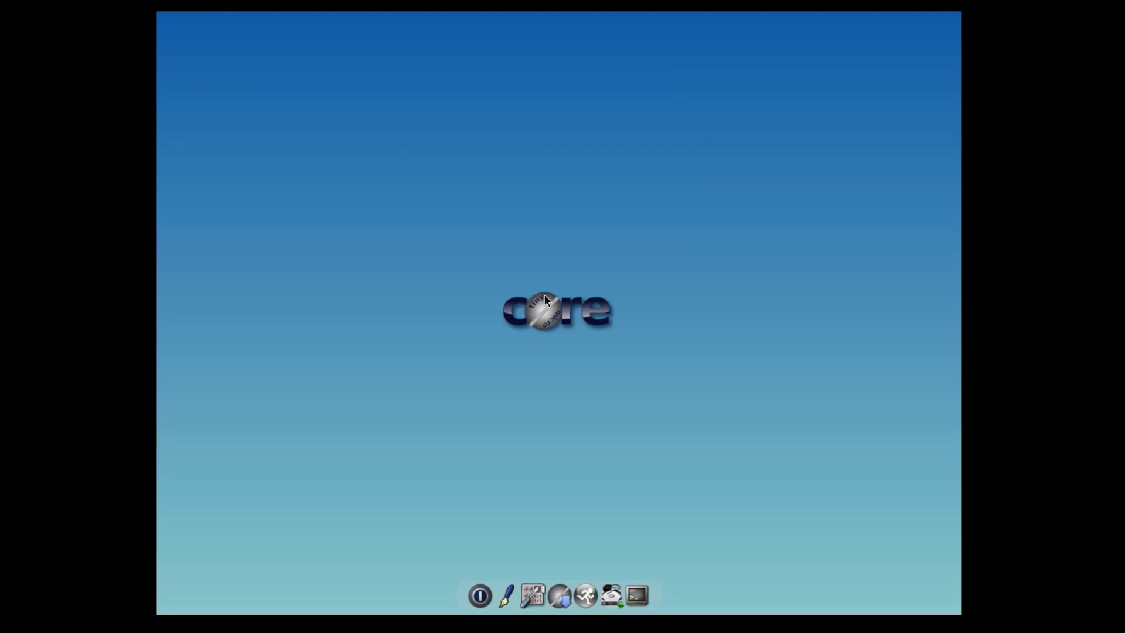
- Set the Wallpaper gradient's Color #1 to orange (0.659/0.280/0.041) and apply it
left_click(533, 592)
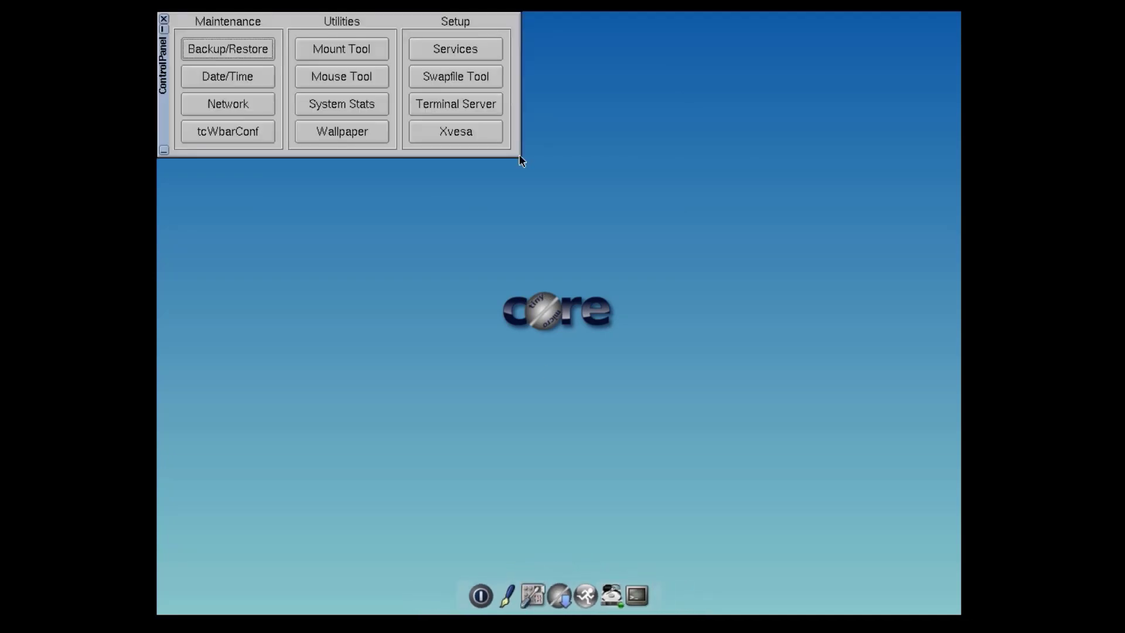
left_click(321, 133)
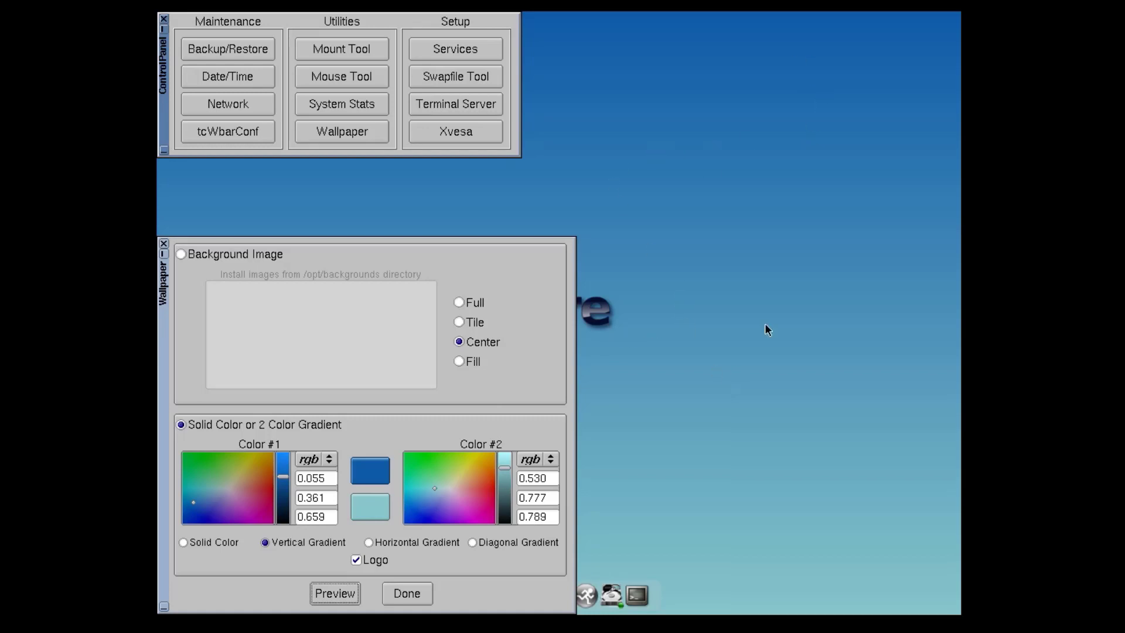
left_click(262, 461)
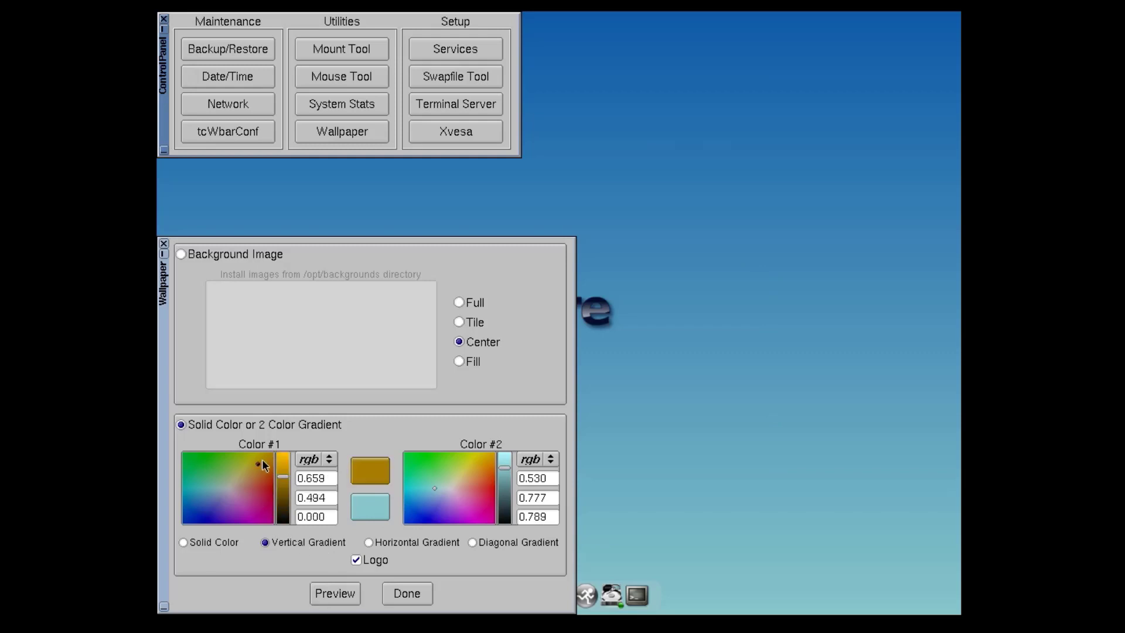
left_click_drag(261, 474, 264, 469)
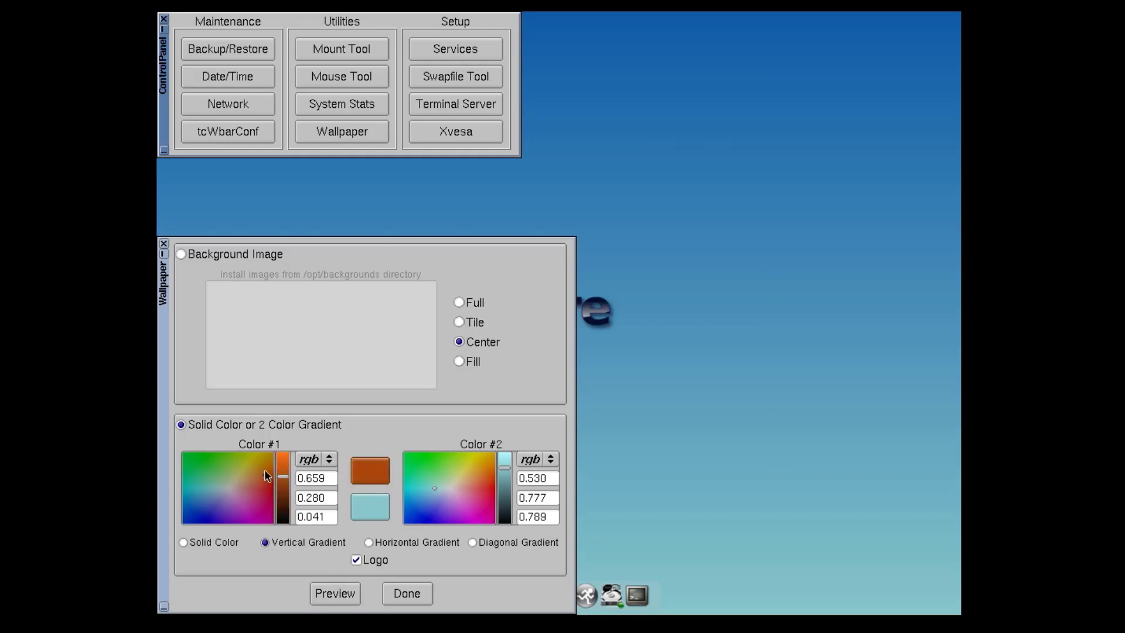
left_click(425, 594)
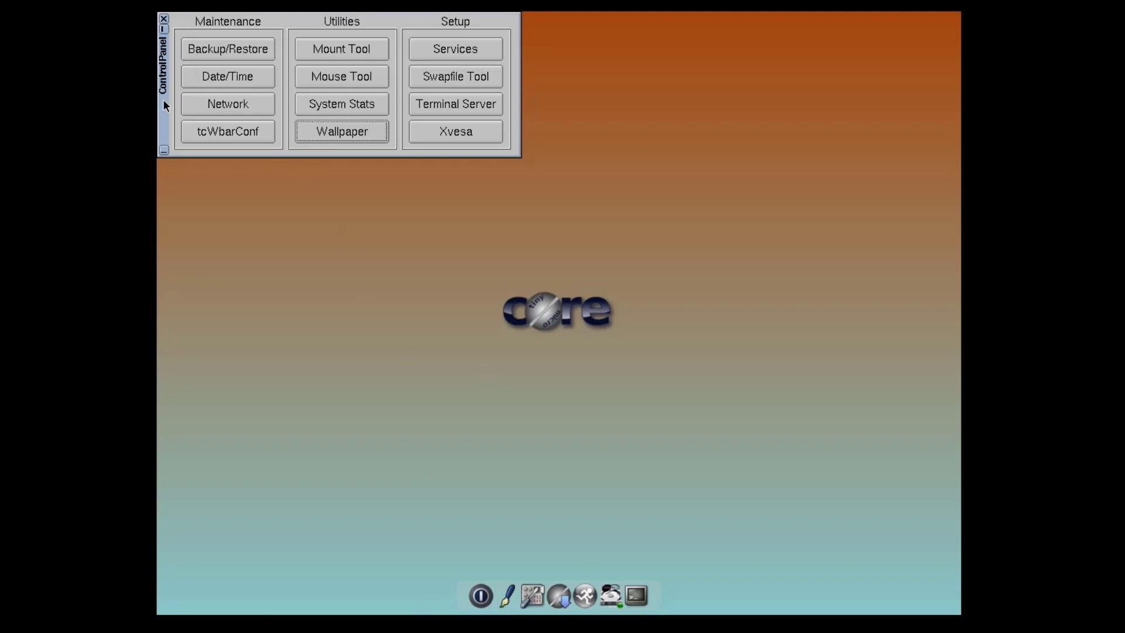
- Move the Control Panel aside and bring up TC Exit Options with Shutdown selected
left_click_drag(163, 99, 393, 304)
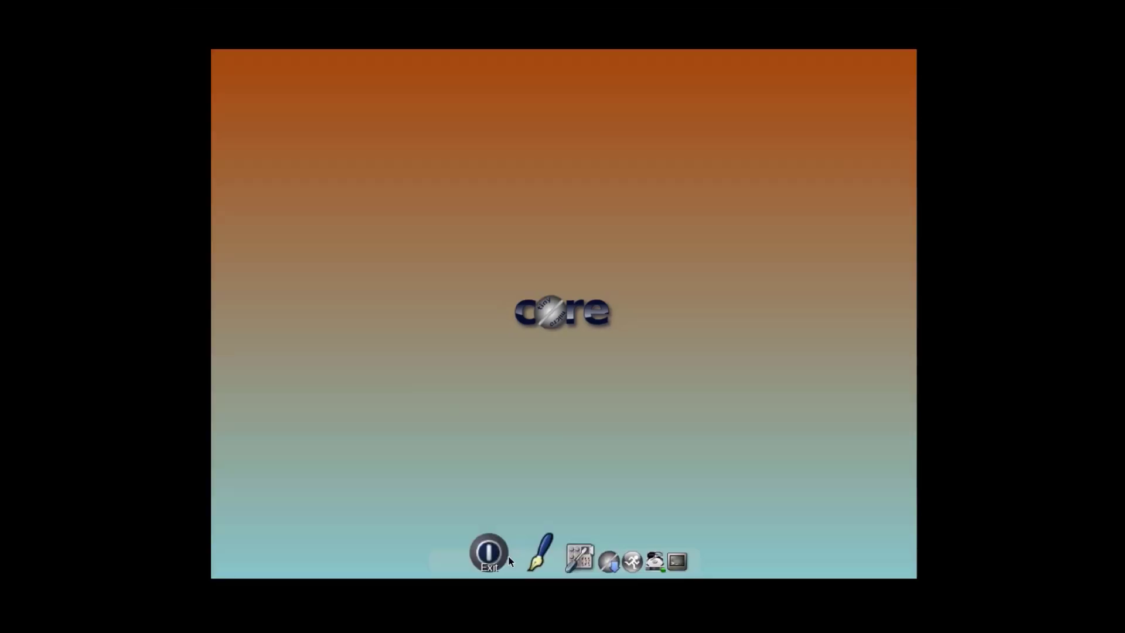
left_click(480, 595)
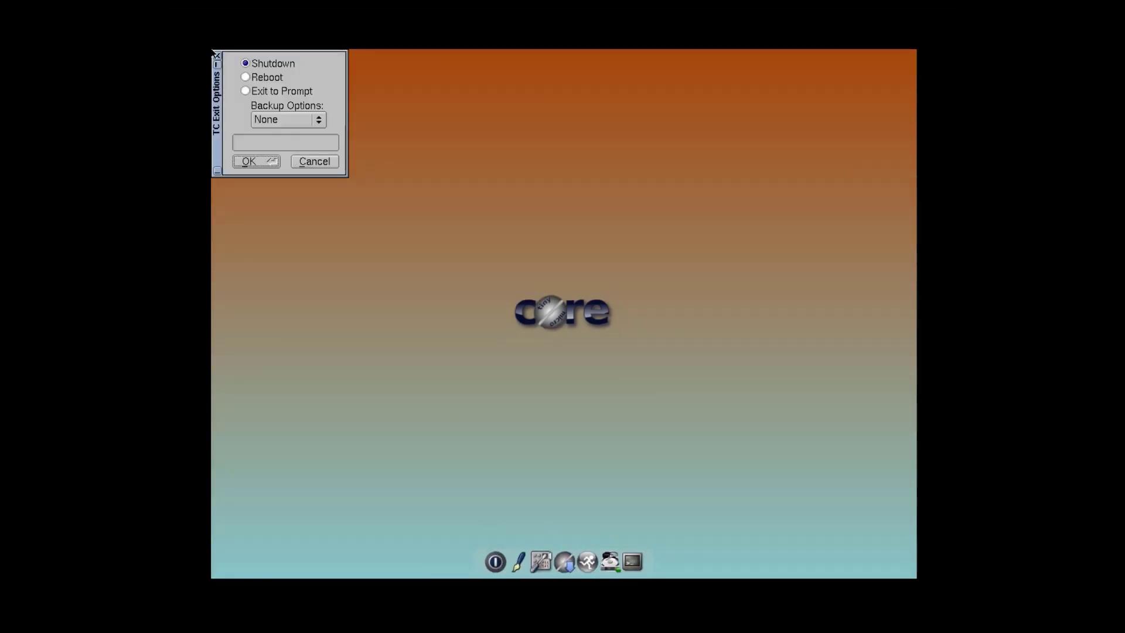
left_click(262, 64)
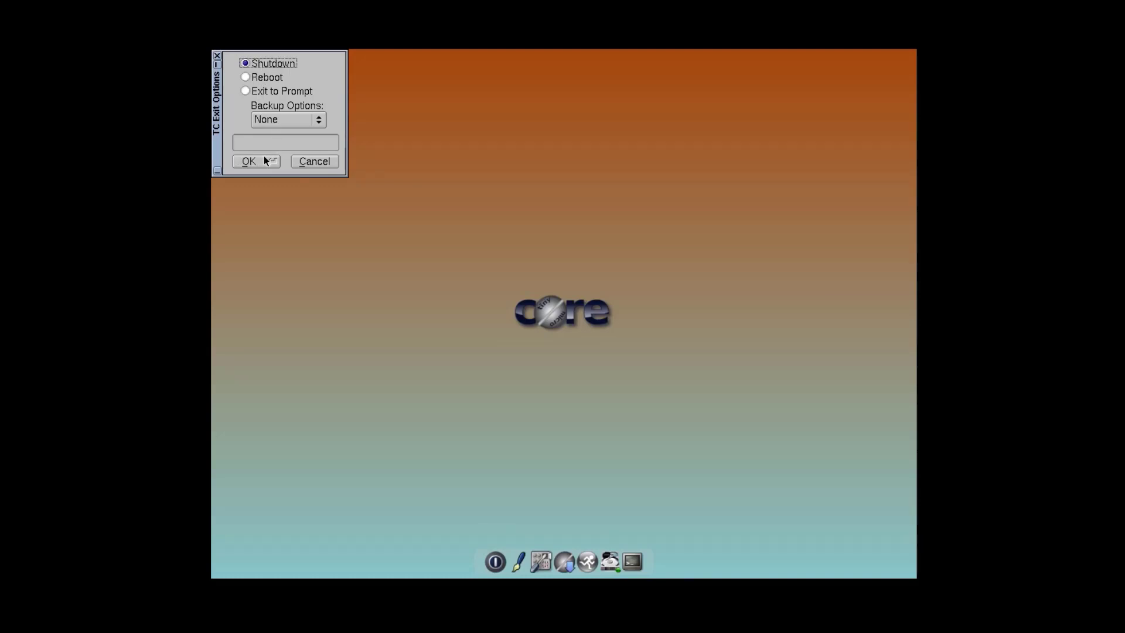